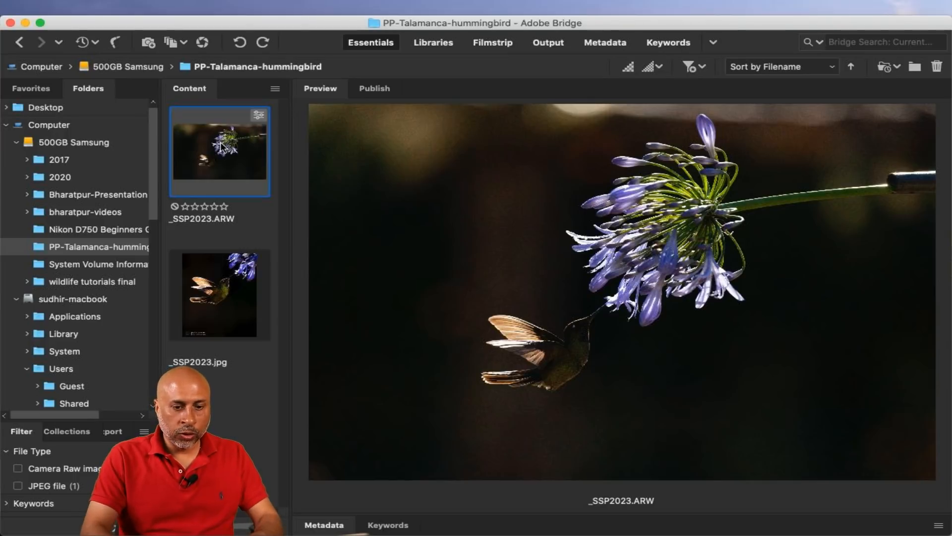
Examine the backlit hummingbird in _SSP2023.ARW at 100% in the full-screen preview, including its body and head.
key("super+l")
left_click(387, 359)
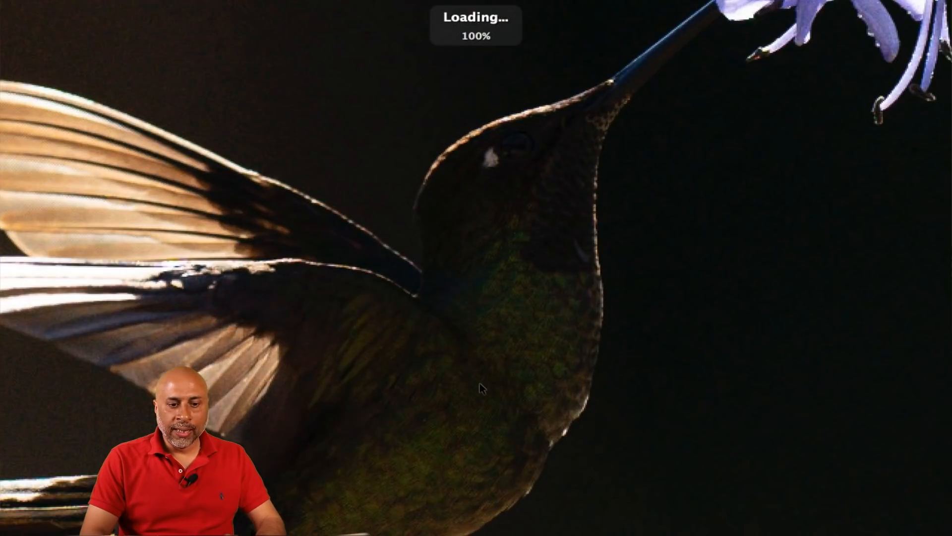
left_click_drag(484, 372, 581, 273)
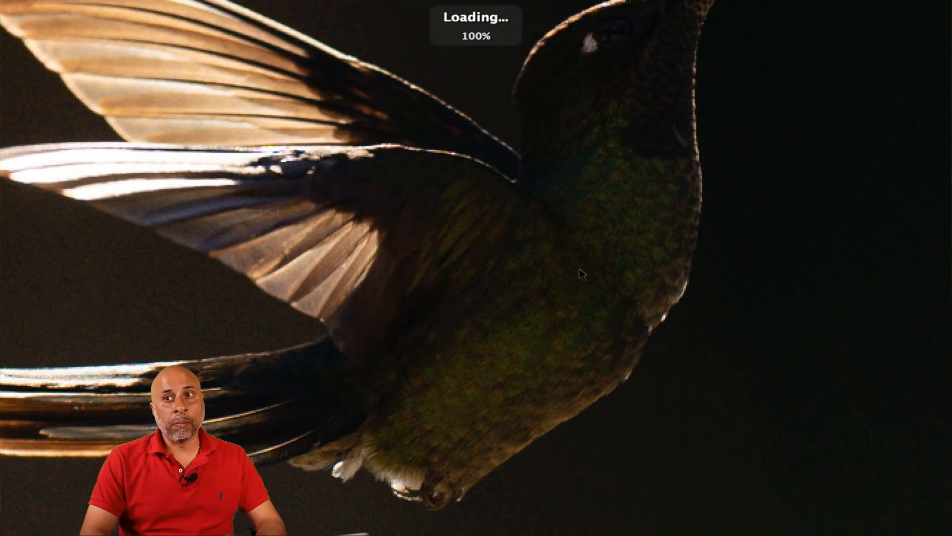
left_click_drag(633, 109, 573, 270)
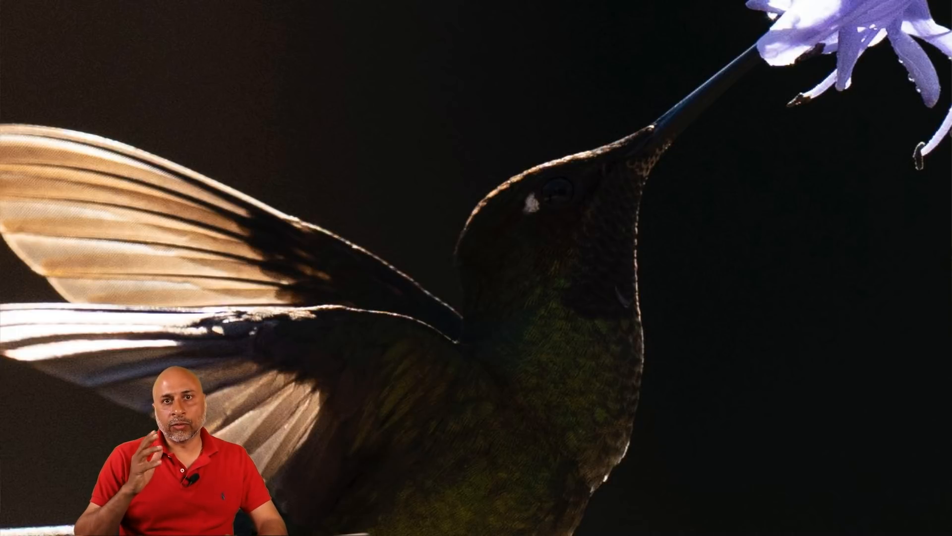
key("z")
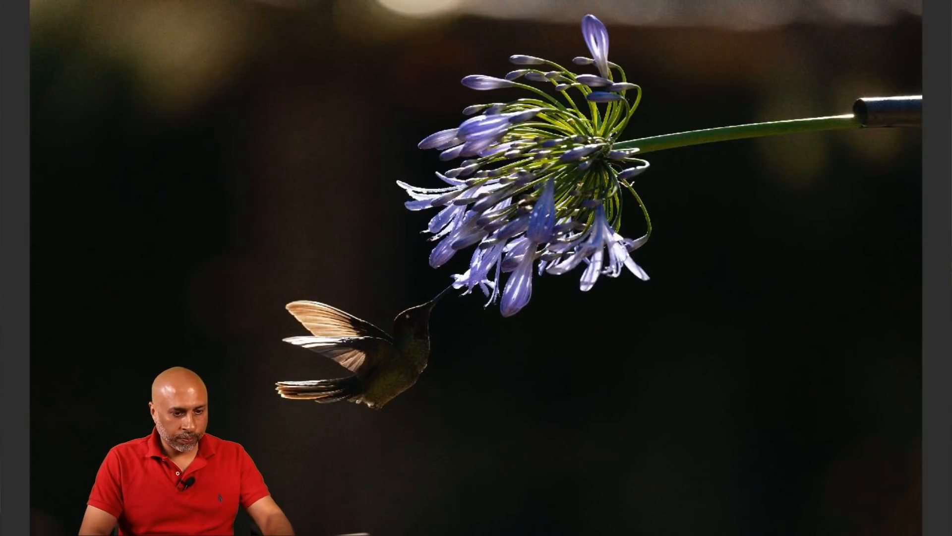
key("Escape")
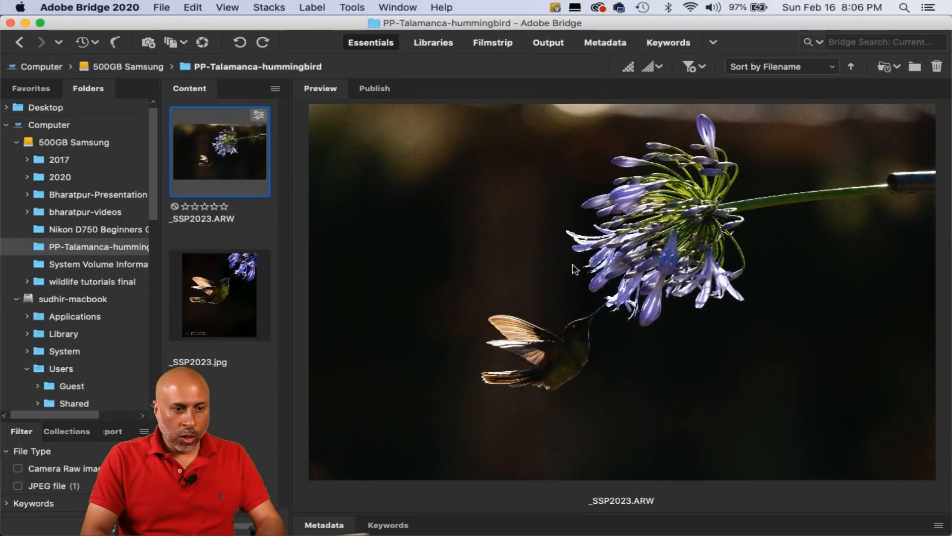
Open _SSP2023.ARW in Camera Raw and change its profile to Adobe Vivid.
right_click(218, 158)
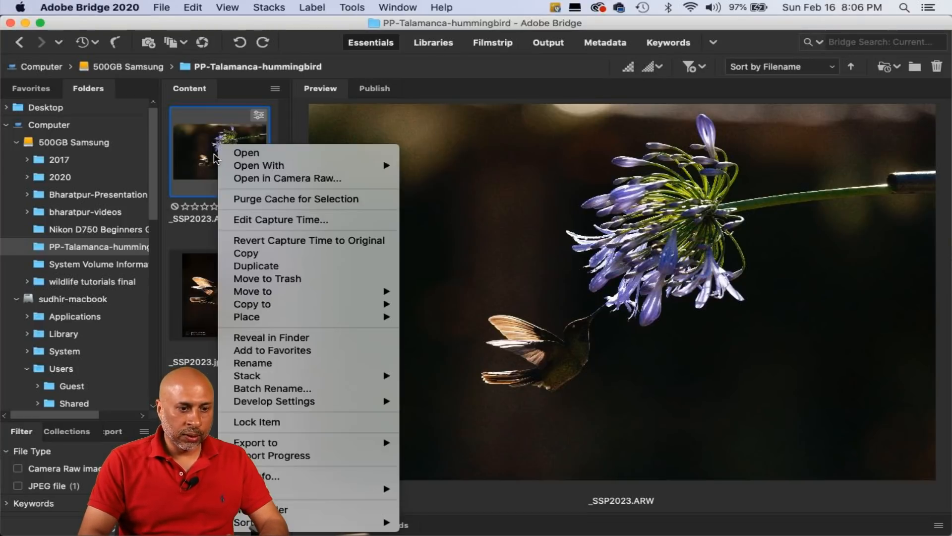
left_click(272, 180)
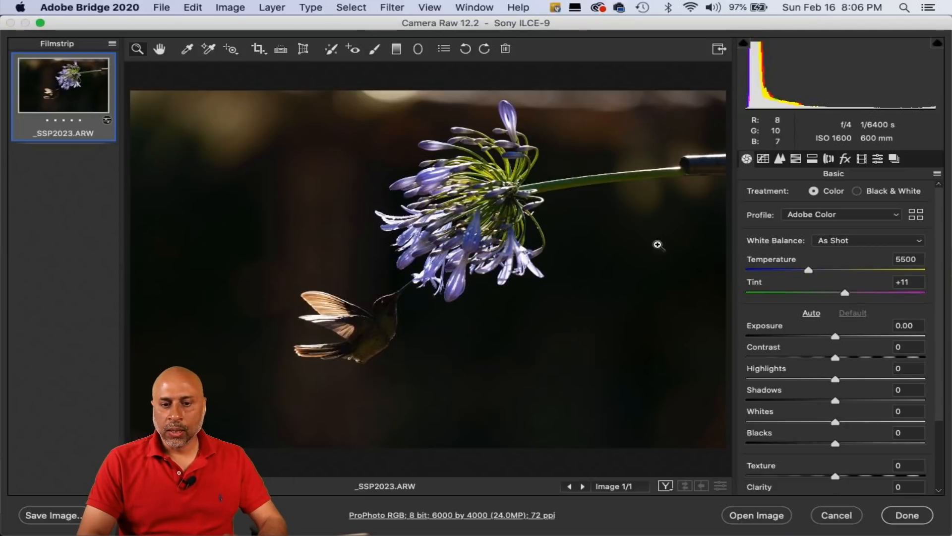
left_click(837, 214)
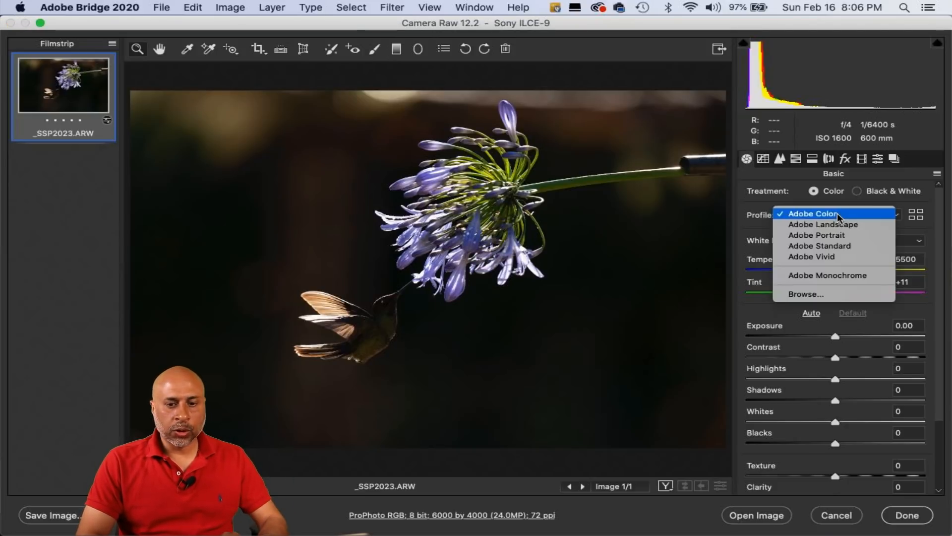
left_click(843, 257)
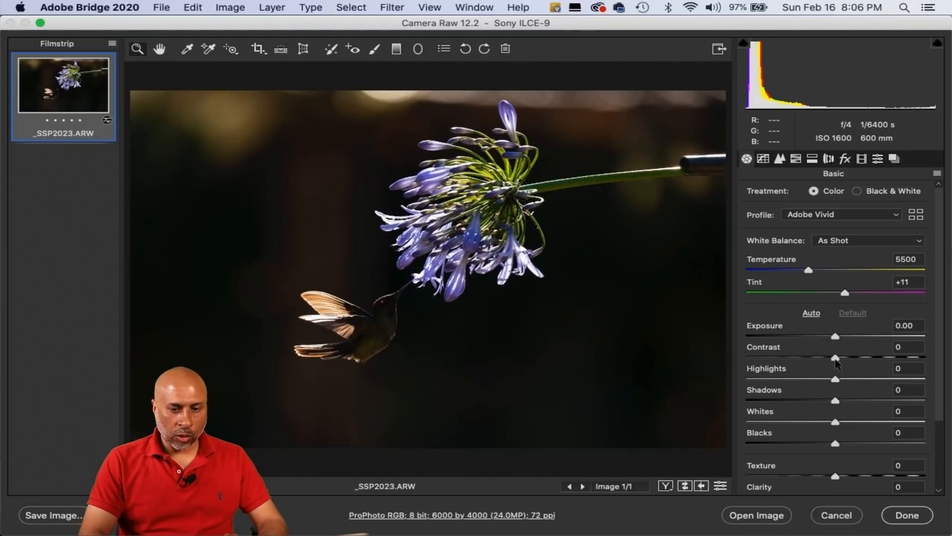
Set Contrast to +48 and Blacks to -8, and check the effect on the hummingbird up close.
left_click_drag(835, 357, 877, 358)
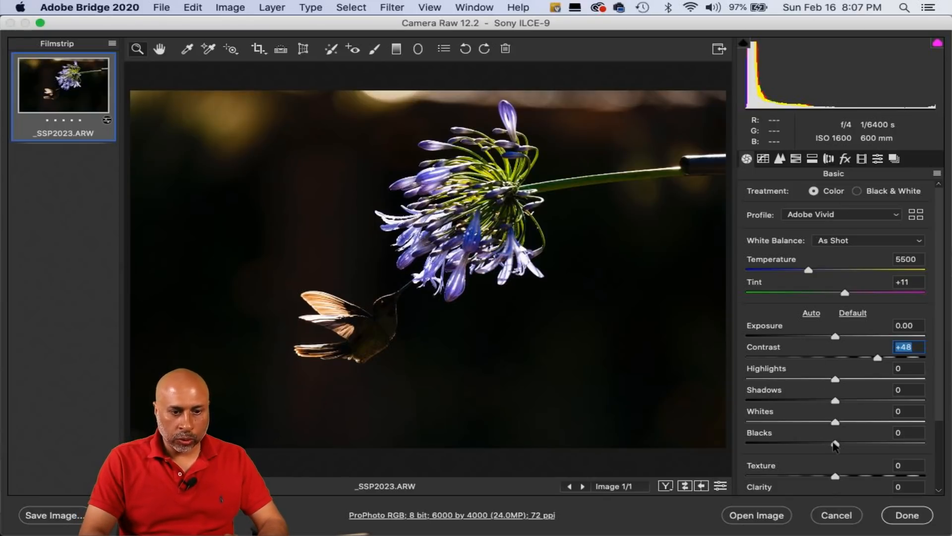
left_click_drag(835, 445, 828, 445)
left_click(385, 322)
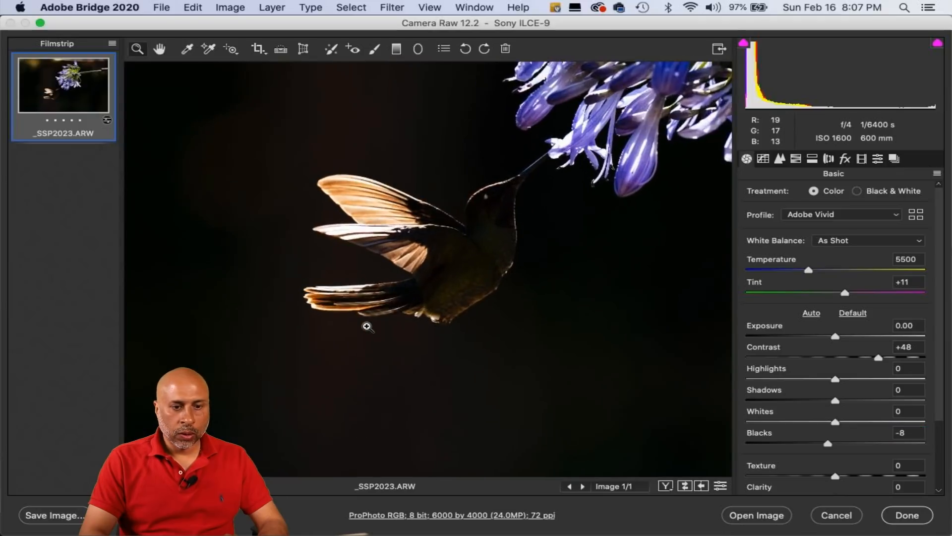
scroll(491, 300, "up", 5)
scroll(491, 300, "right", 4)
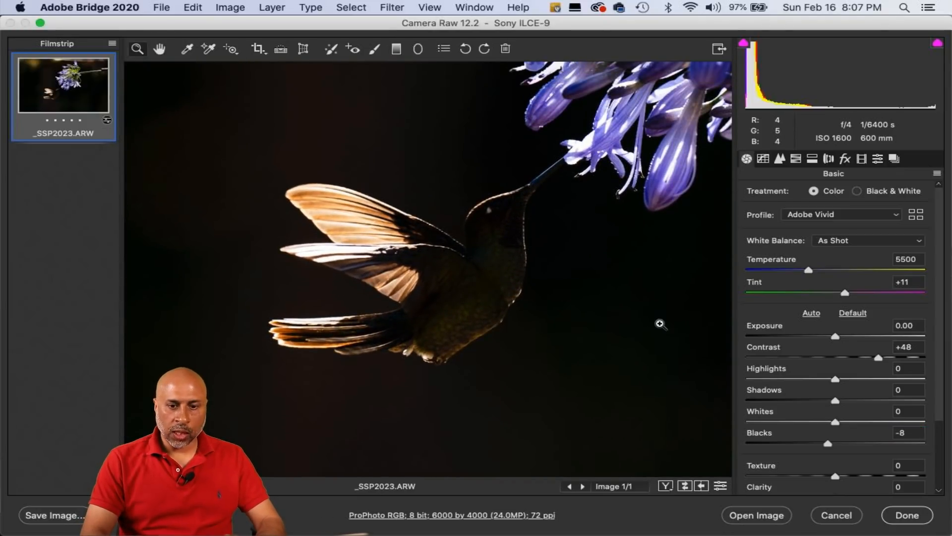
Set Vibrance to +2 and Shadows to +3 for the raw image.
scroll(805, 365, "down", 3)
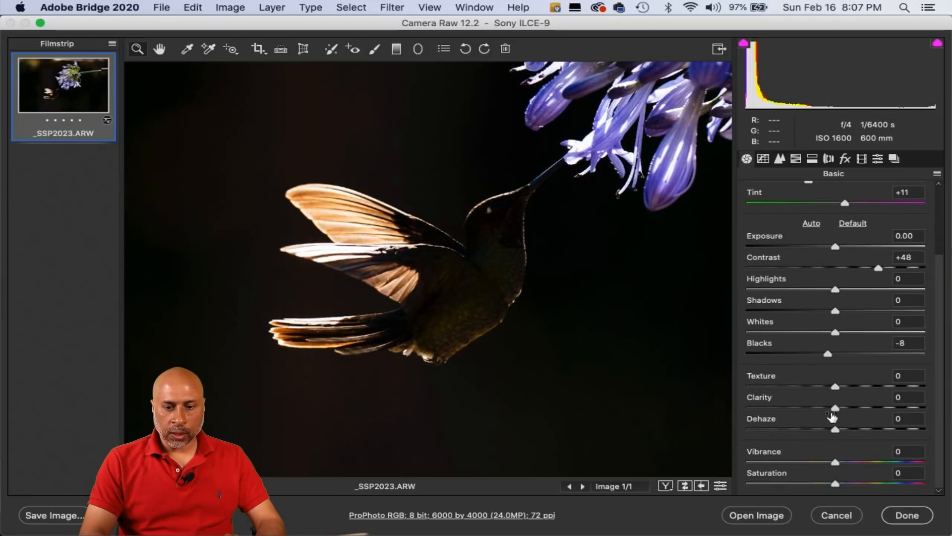
left_click_drag(833, 461, 836, 461)
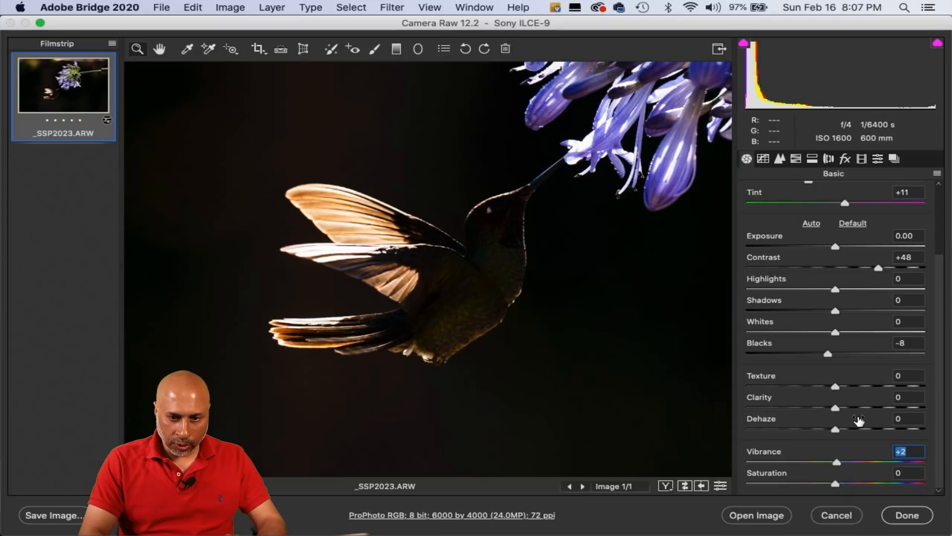
scroll(860, 420, "up", 1)
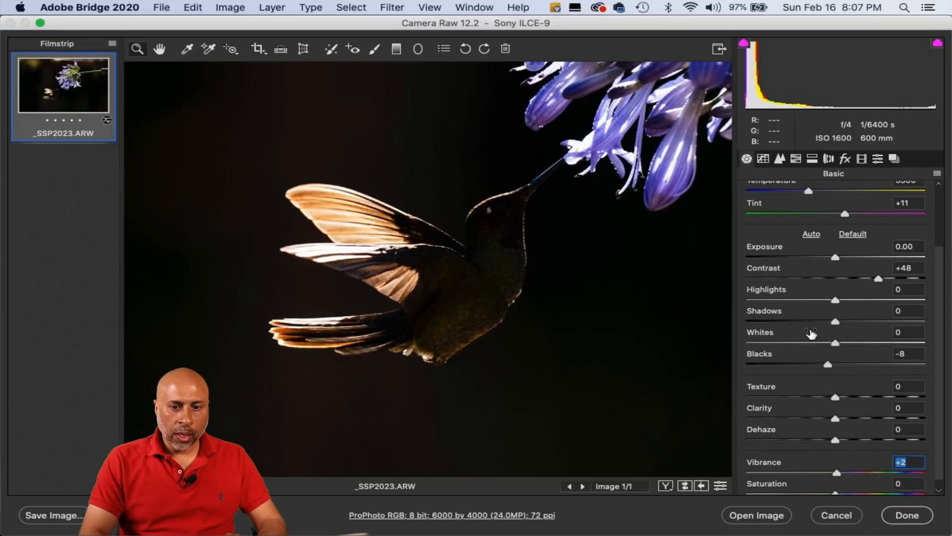
mouse_move(836, 323)
left_mouse_down()
mouse_move(925, 323)
mouse_move(839, 326)
left_mouse_up()
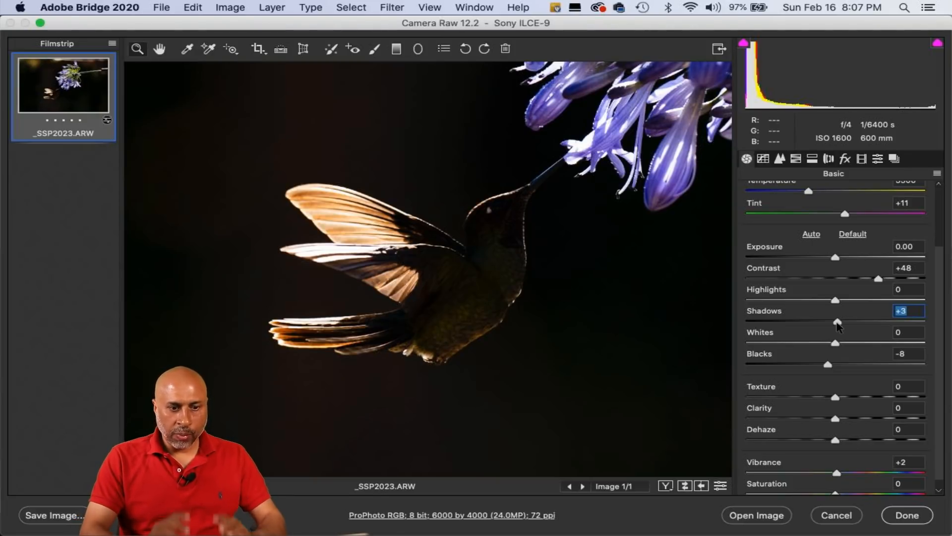
Open the dark raw conversion as an image in Photoshop.
left_click(759, 514)
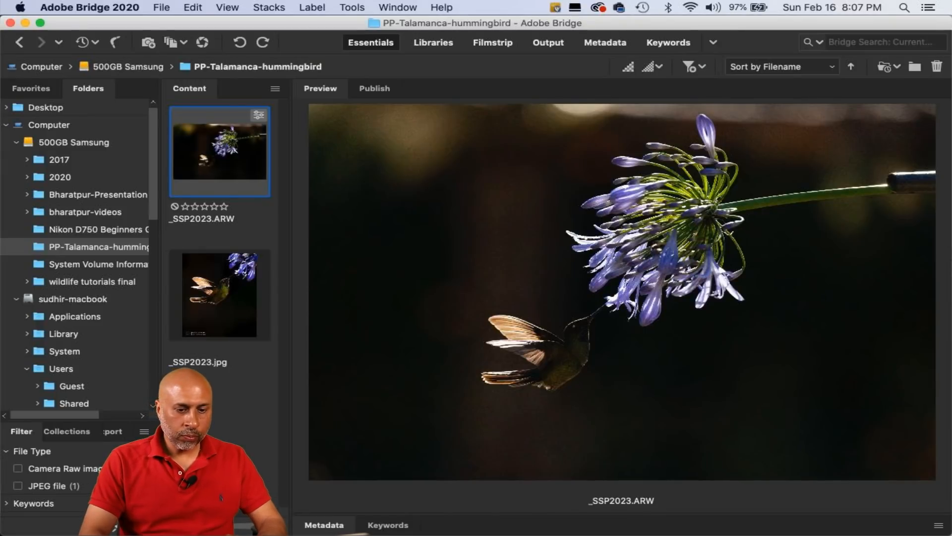
left_click(588, 522)
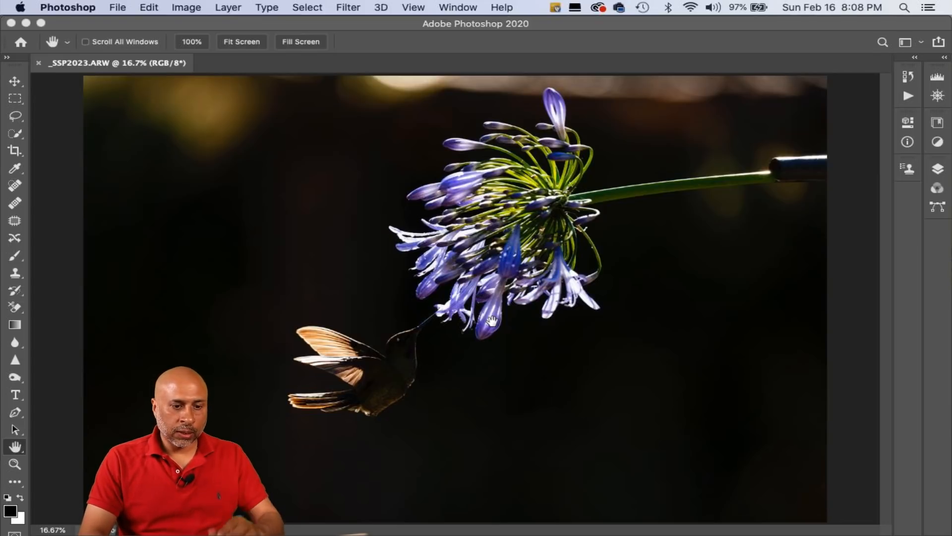
left_click(187, 6)
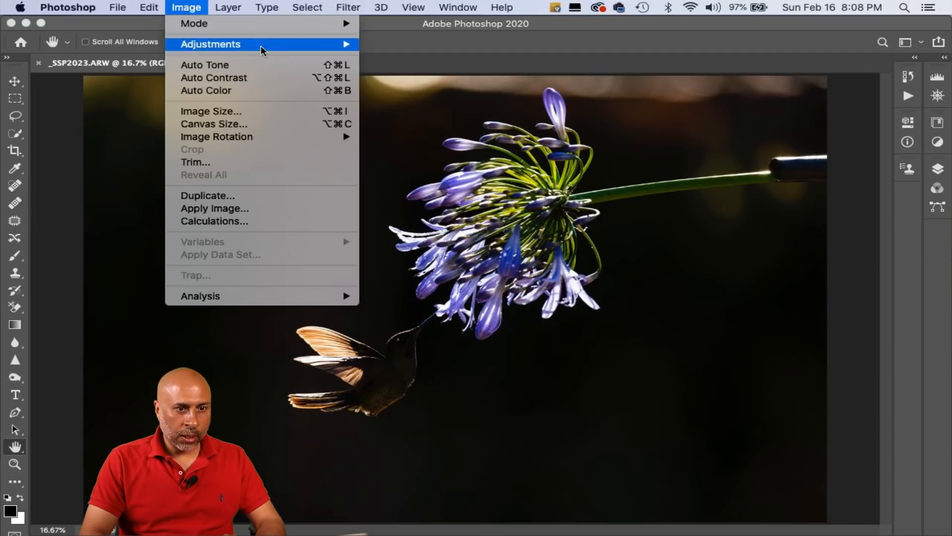
mouse_move(260, 46)
left_click(391, 56)
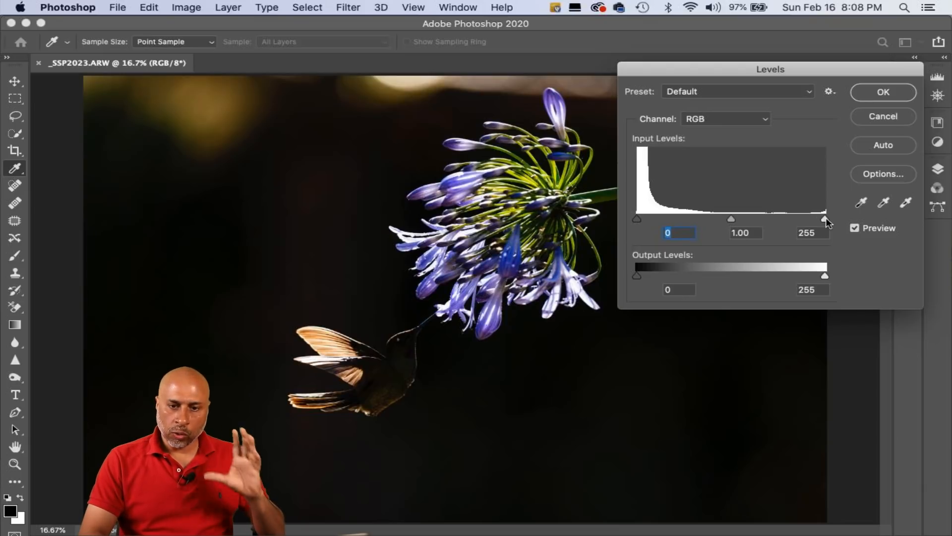
left_click(871, 120)
key("h")
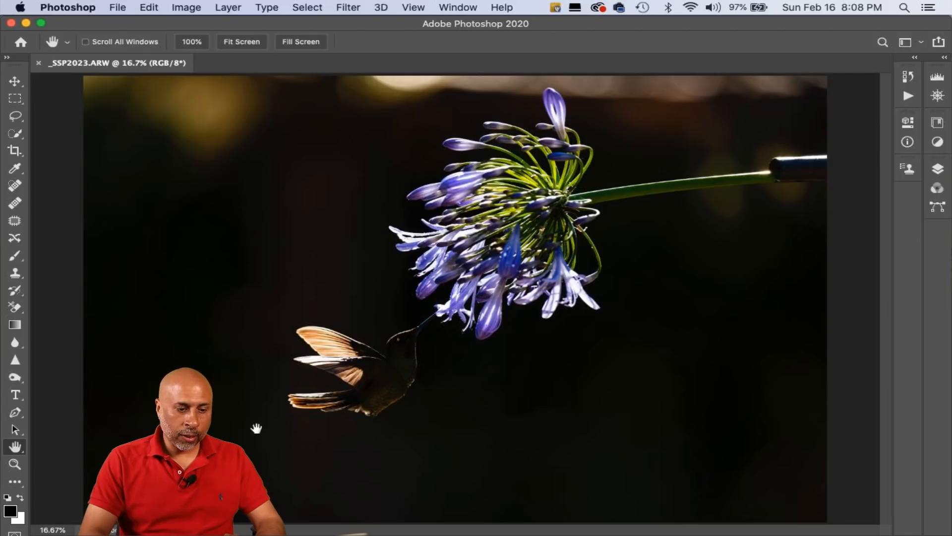
Switch to Adobe Bridge and open _SSP2023.ARW in Camera Raw again for a second conversion.
mouse_move(313, 520)
left_click(567, 521)
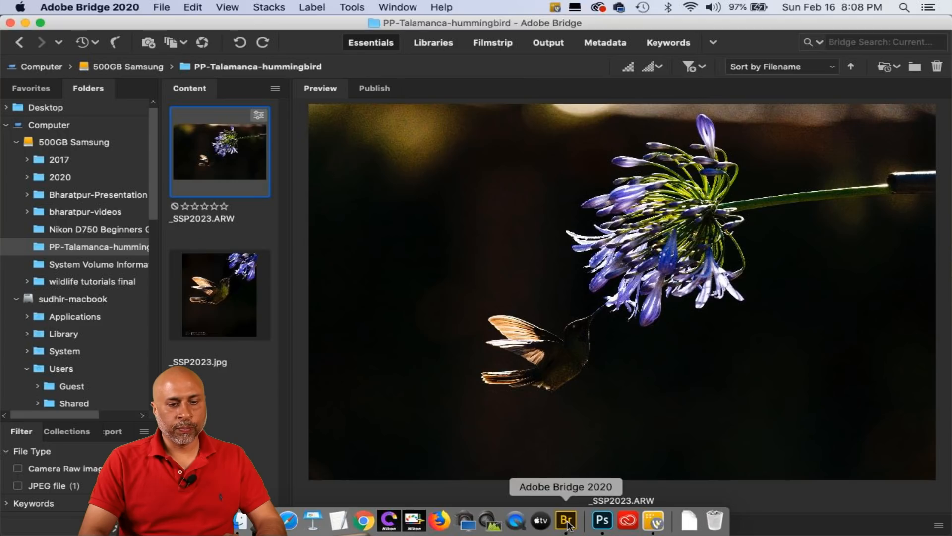
right_click(228, 162)
left_click(268, 180)
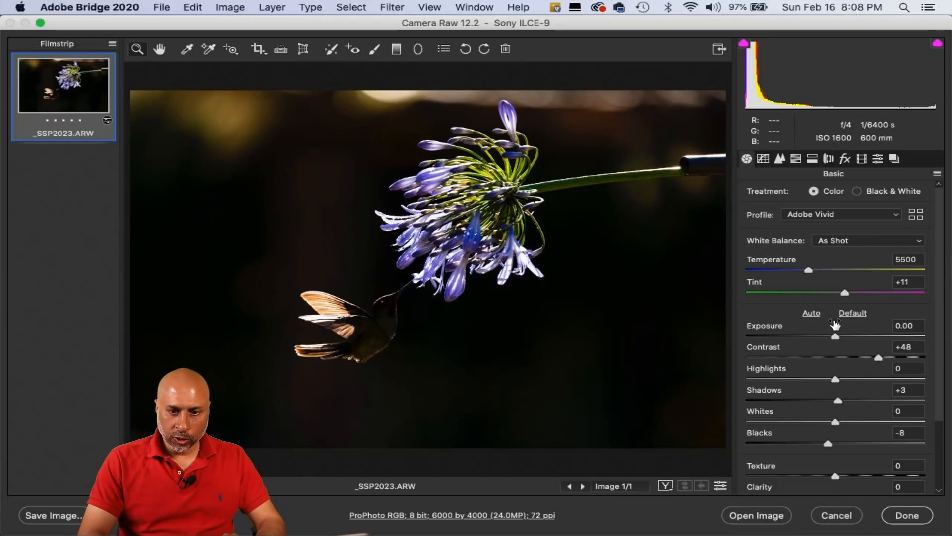
Brighten the raw image for the hummingbird's body with Exposure +2.80, Contrast +65 and Blacks -27.
left_click_drag(835, 336, 880, 335)
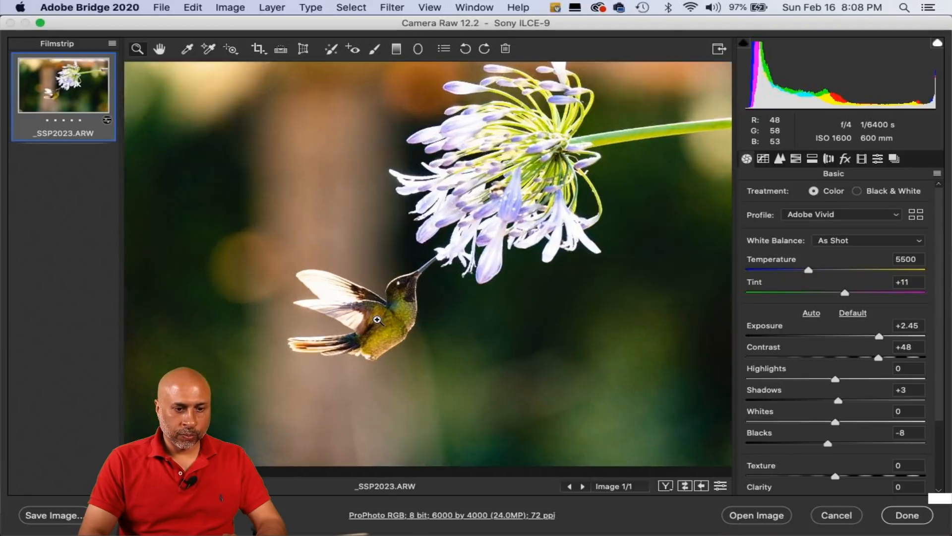
left_click(362, 323)
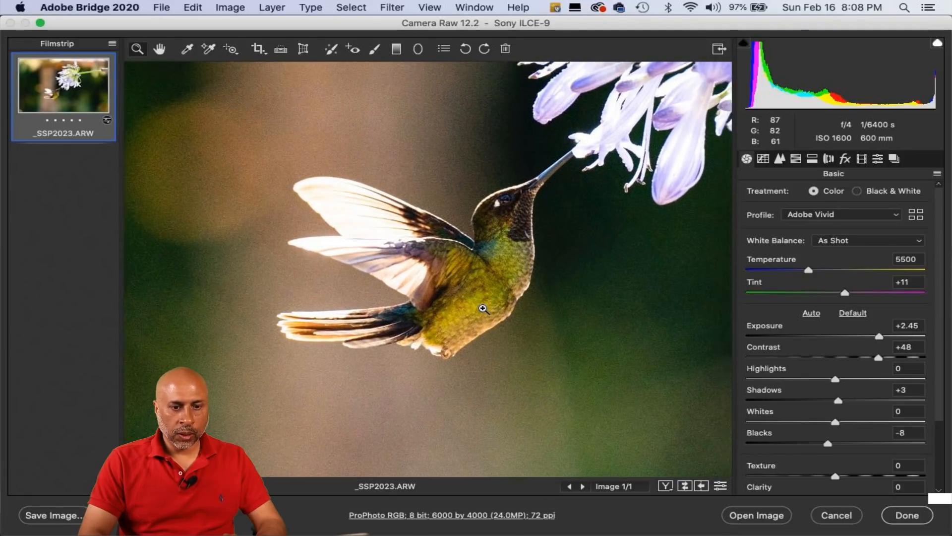
scroll(483, 308, "up", 5)
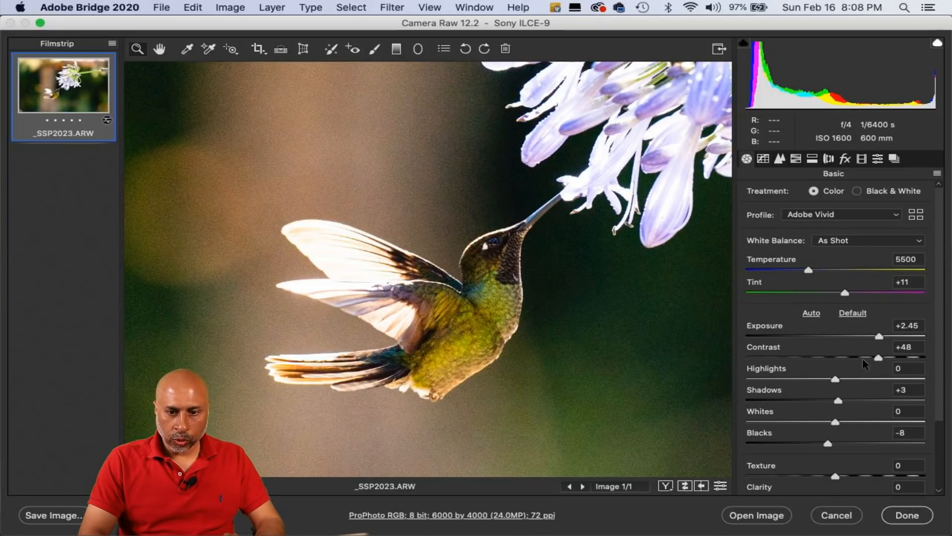
left_click_drag(878, 358, 885, 337)
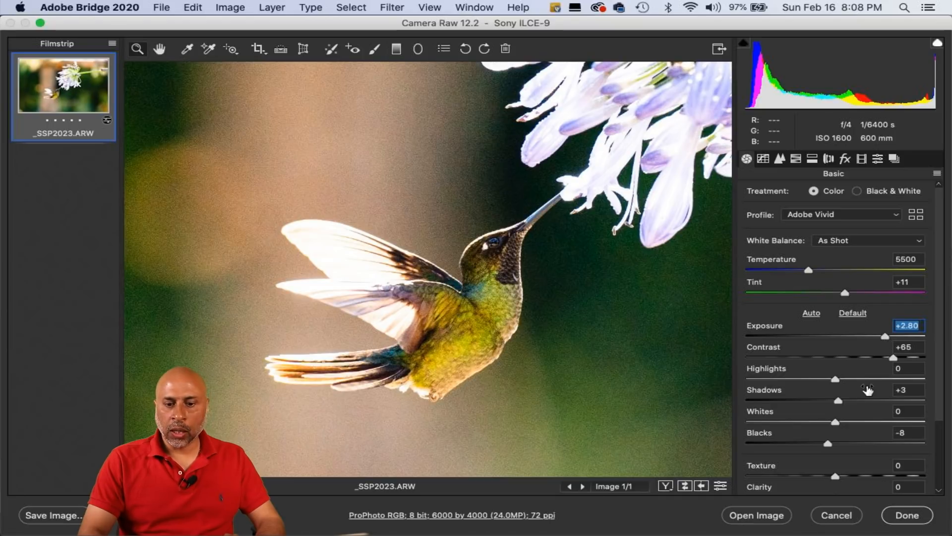
left_click_drag(828, 443, 812, 445)
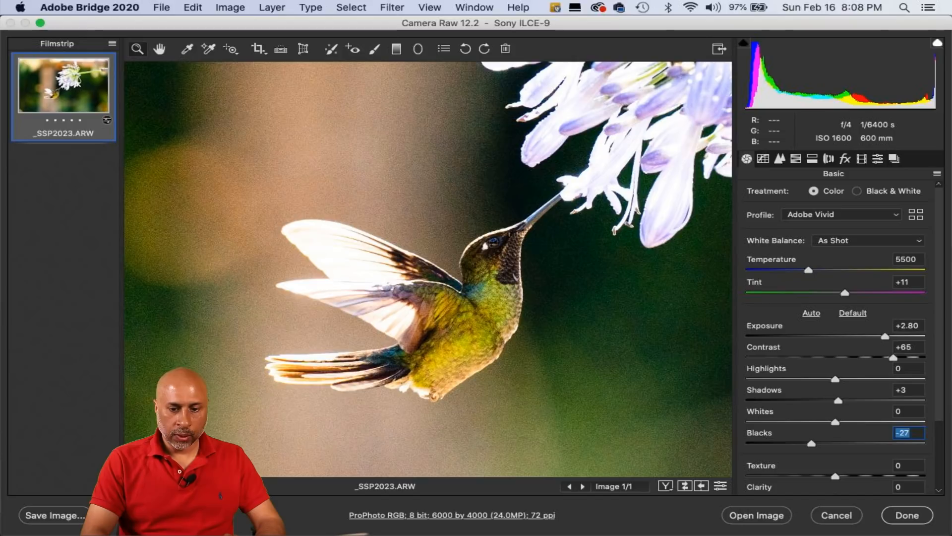
Open the bright conversion in Photoshop and copy the whole image into the _SSP2023.ARW document as a new layer.
left_click(756, 515)
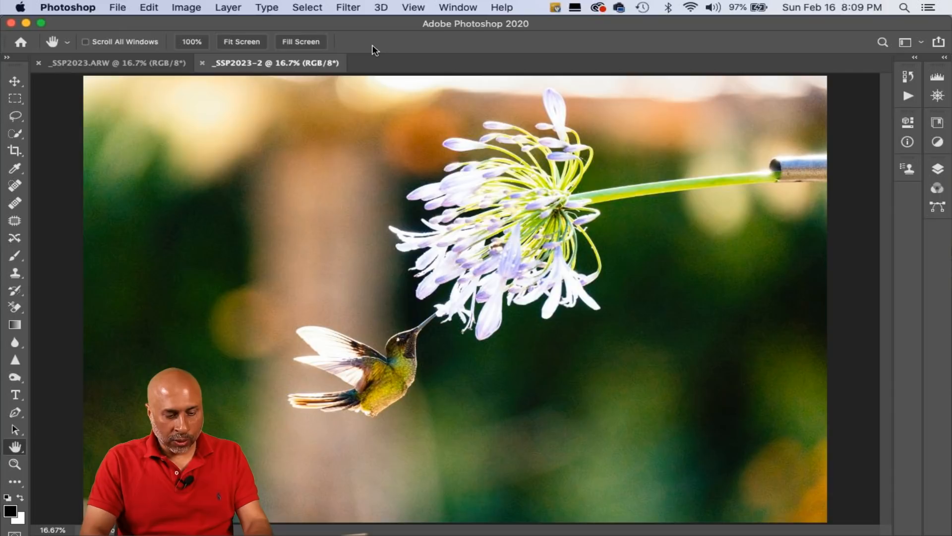
key("super+a")
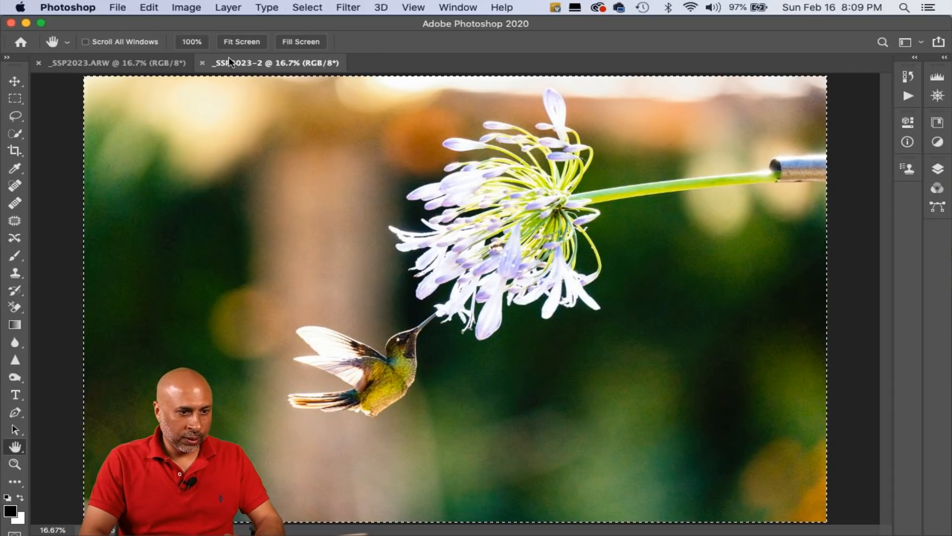
left_click(162, 68)
key("super+v")
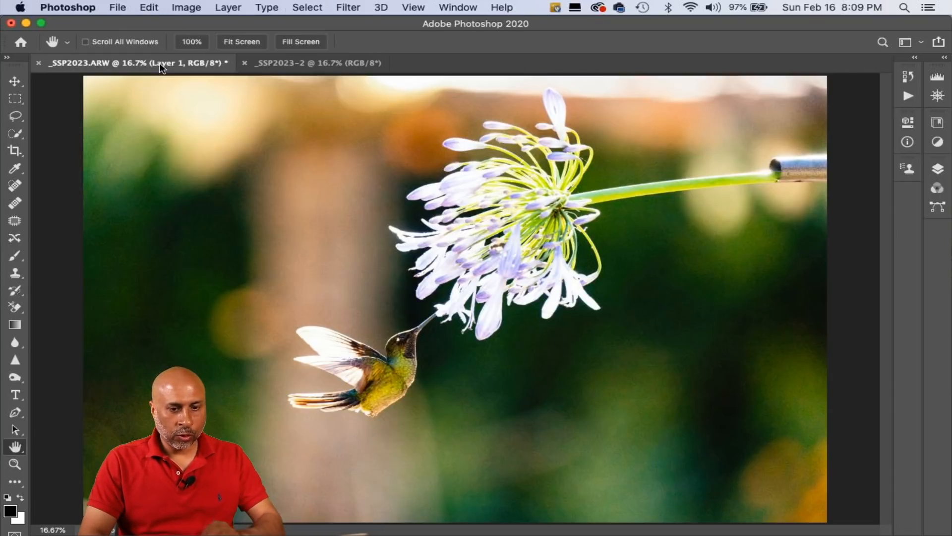
Add a layer mask to the pasted bright layer and invert it to black so the layer is hidden.
left_click(938, 171)
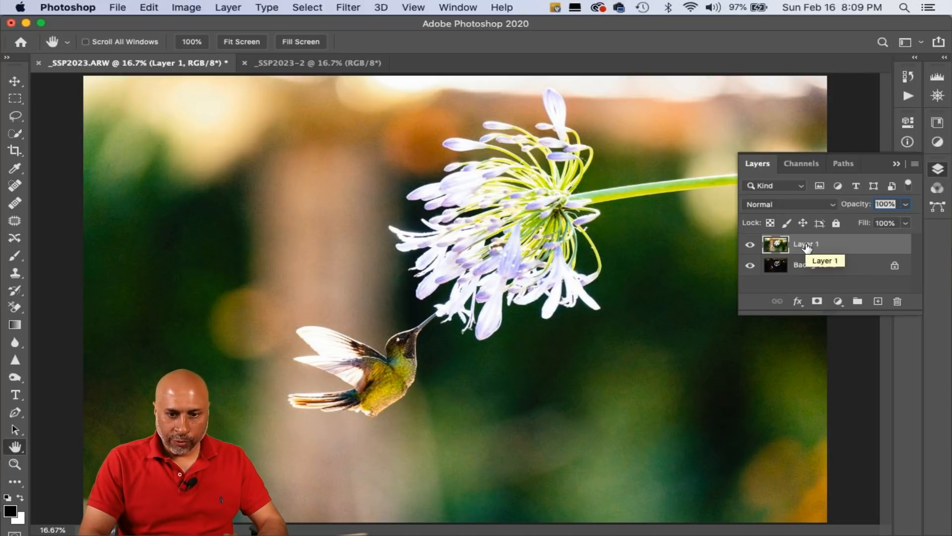
left_click(817, 301)
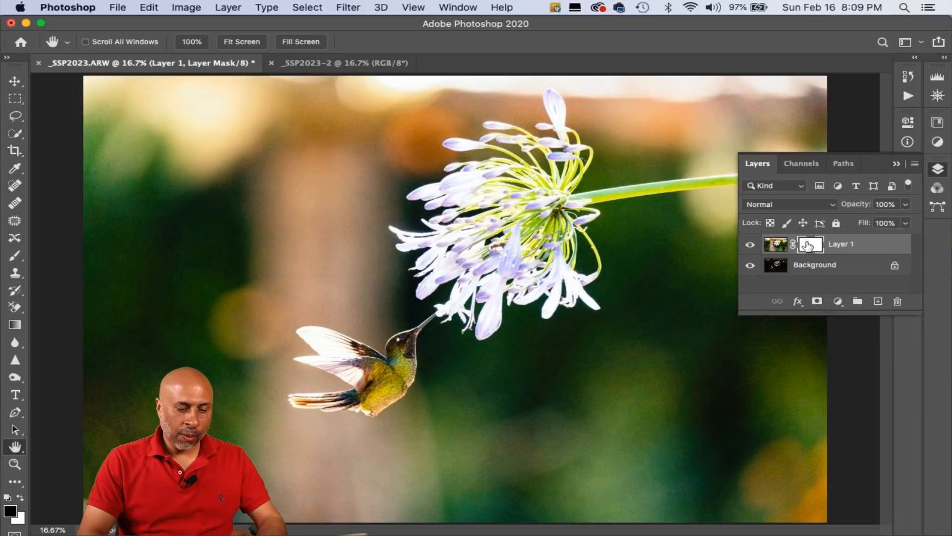
key("super+i")
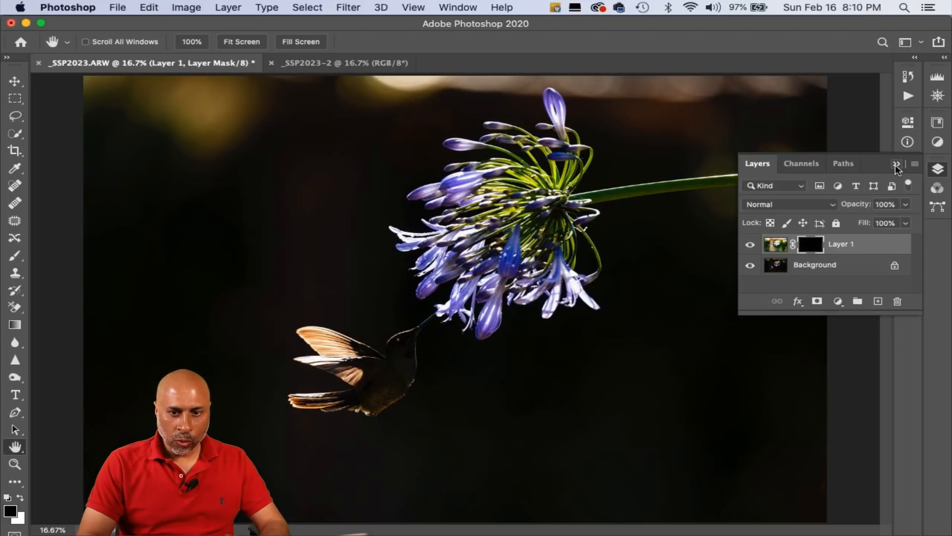
left_click(896, 165)
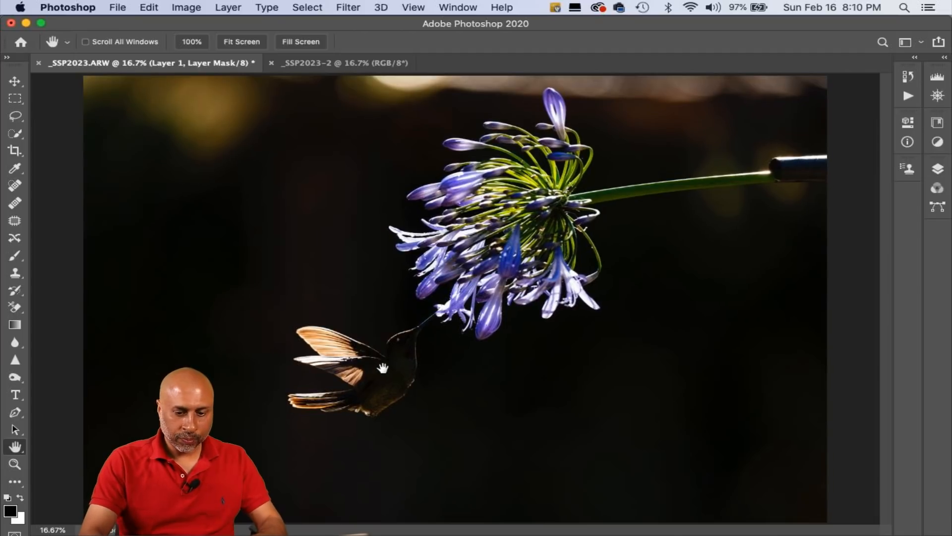
Paint white on the Layer 1 mask over the hummingbird's head and body with a 150 px brush at 100% opacity.
key("super+equal")
key("super+equal")
scroll(383, 368, "down", 3)
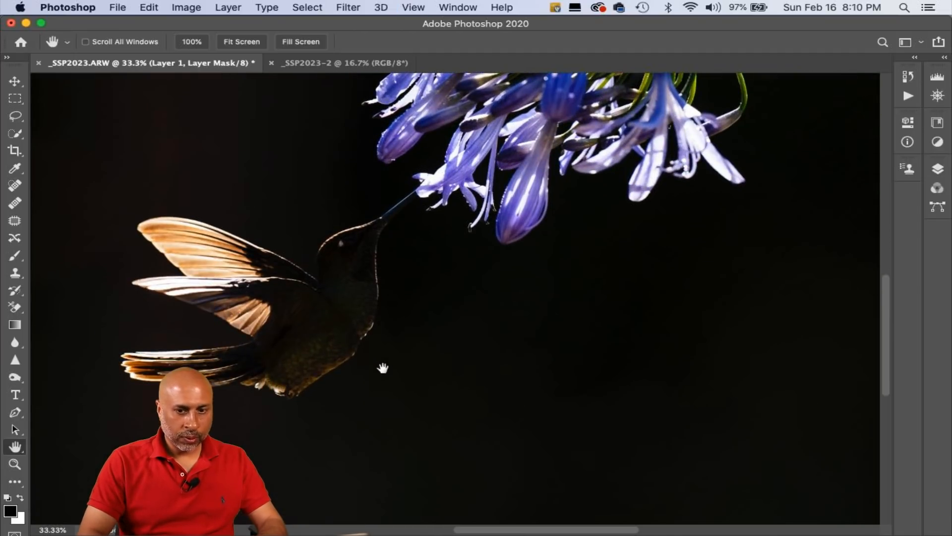
left_click(936, 170)
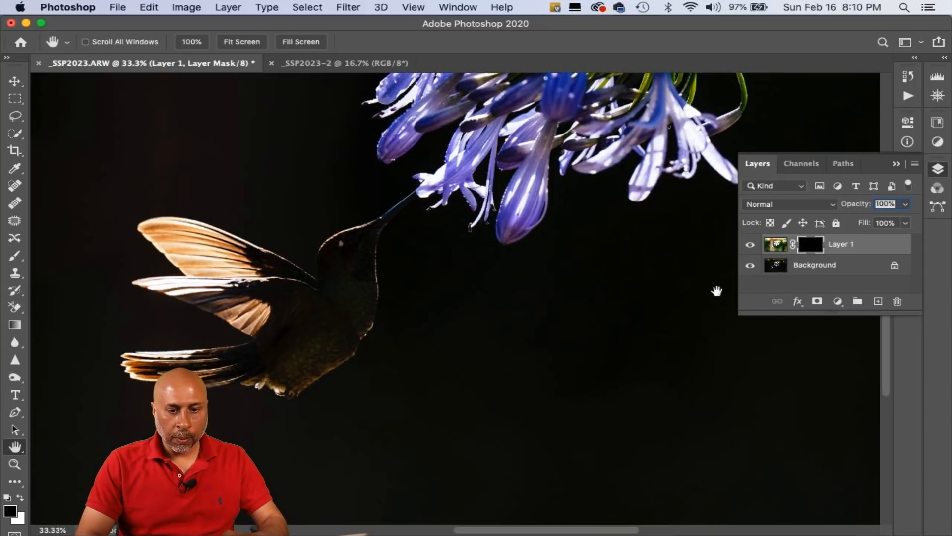
key("b")
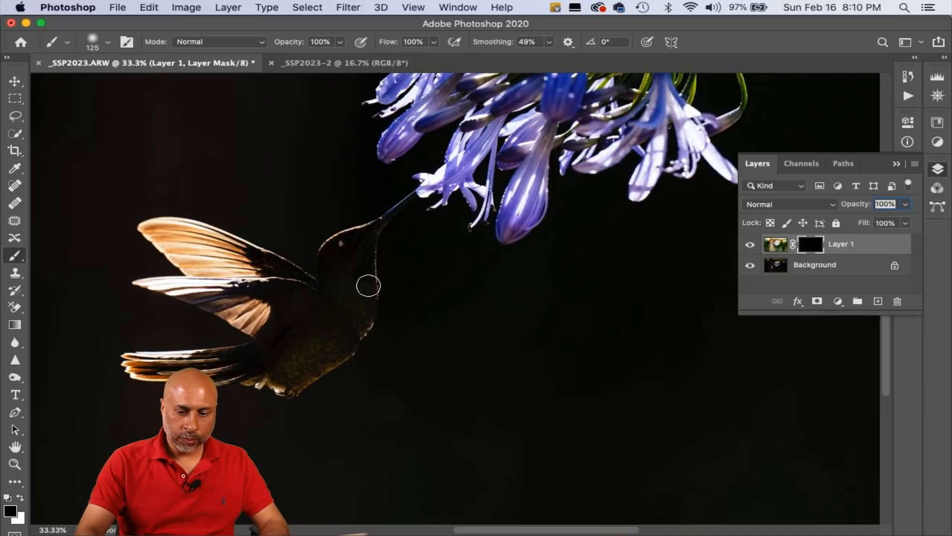
key("bracketright")
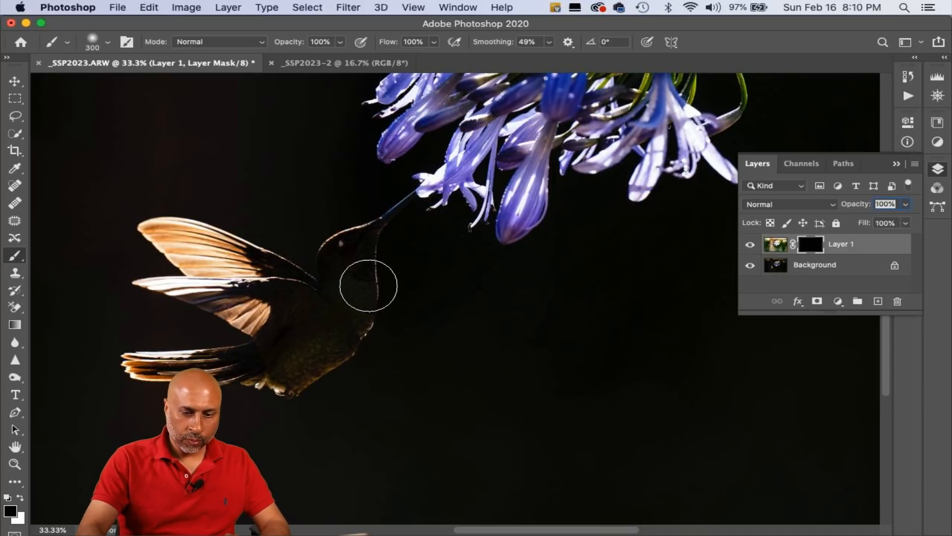
key("bracketleft")
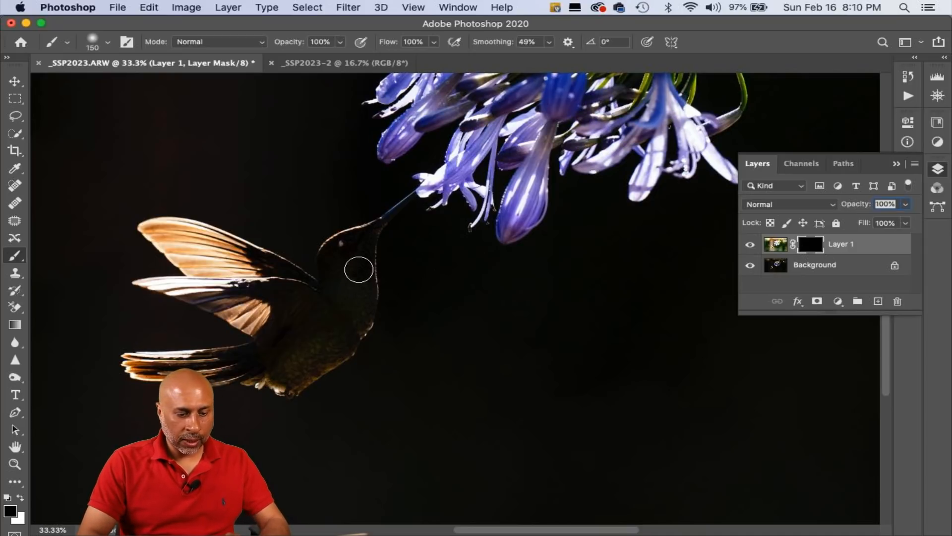
key("x")
mouse_move(358, 269)
left_mouse_down()
mouse_move(359, 237)
mouse_move(349, 263)
mouse_move(360, 243)
mouse_move(330, 254)
mouse_move(357, 239)
mouse_move(345, 281)
mouse_move(347, 315)
mouse_move(356, 286)
mouse_move(358, 310)
mouse_move(335, 348)
mouse_move(335, 263)
mouse_move(319, 307)
mouse_move(288, 335)
mouse_move(302, 351)
mouse_move(348, 326)
mouse_move(290, 385)
mouse_move(322, 367)
left_mouse_up()
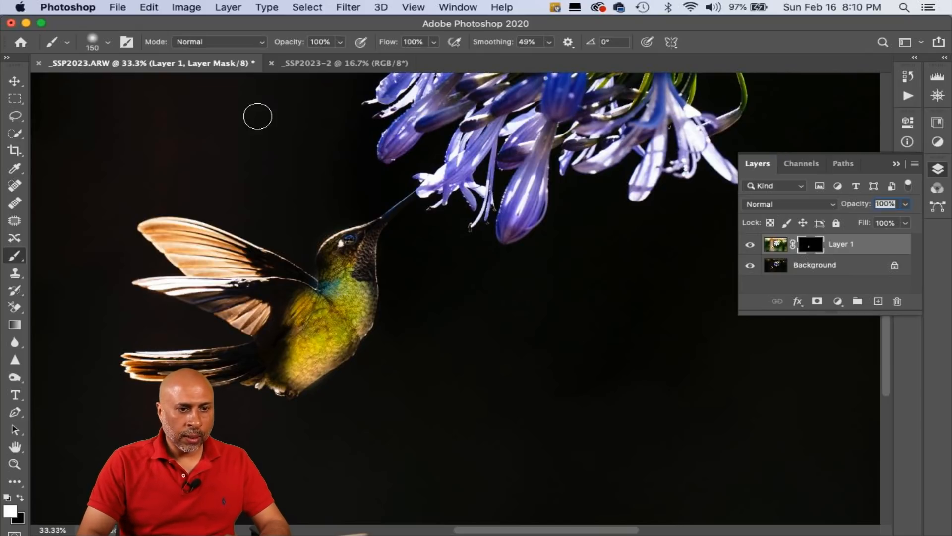
Lower the brush opacity to 34% and paint white on the mask over the wing base and the start of the tail.
left_click(341, 43)
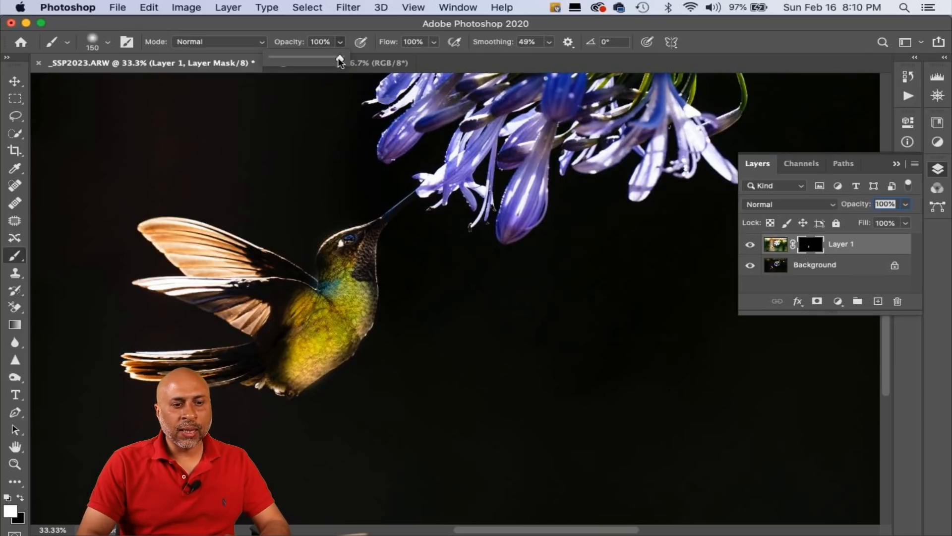
left_click(315, 278)
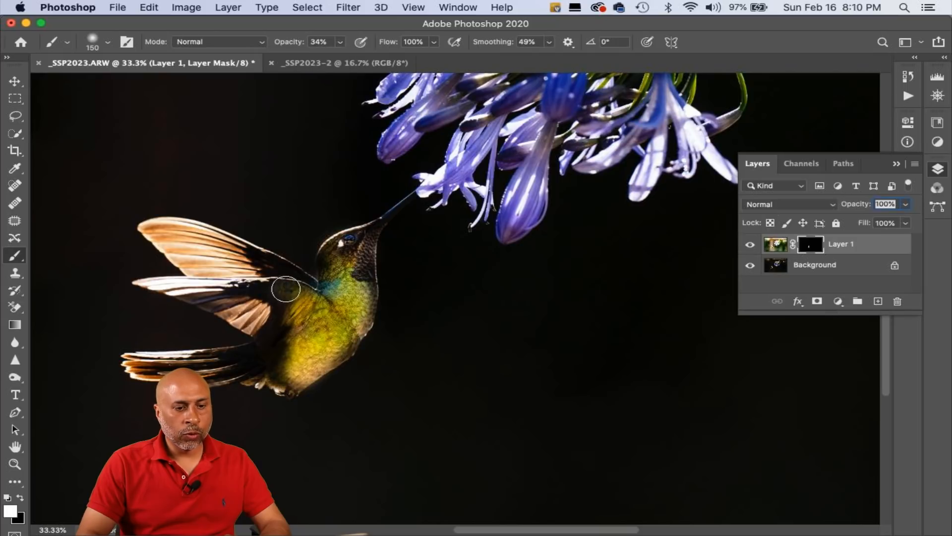
left_click_drag(314, 279, 272, 297)
mouse_move(265, 333)
left_mouse_down()
mouse_move(263, 356)
mouse_move(235, 366)
mouse_move(291, 349)
mouse_move(280, 286)
left_mouse_up()
Restore the brush opacity to 100% and paint black on the mask to hide the bright spill between the lower wing and tail.
key("x")
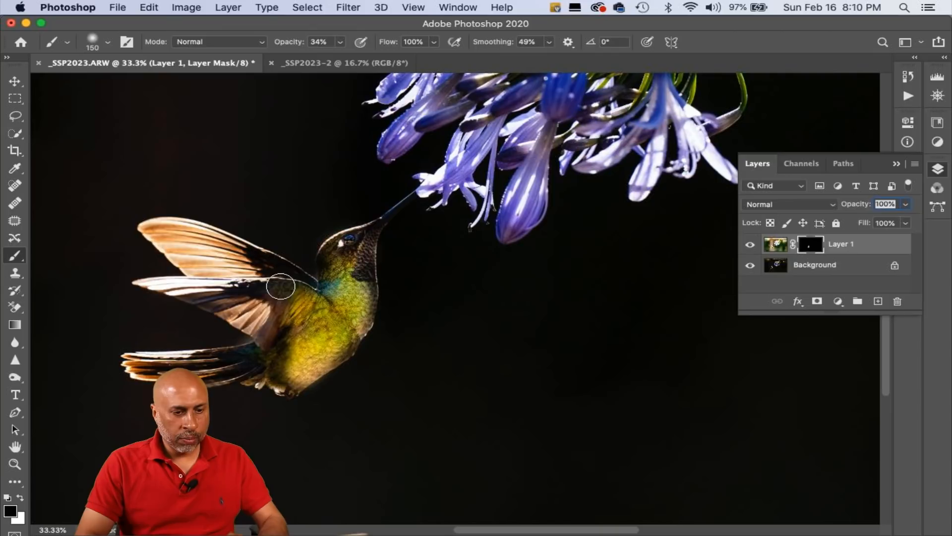
mouse_move(250, 342)
left_mouse_down()
mouse_move(231, 370)
mouse_move(238, 335)
mouse_move(258, 343)
mouse_move(228, 354)
mouse_move(225, 335)
mouse_move(265, 341)
mouse_move(234, 331)
left_mouse_up()
key("x")
key("x")
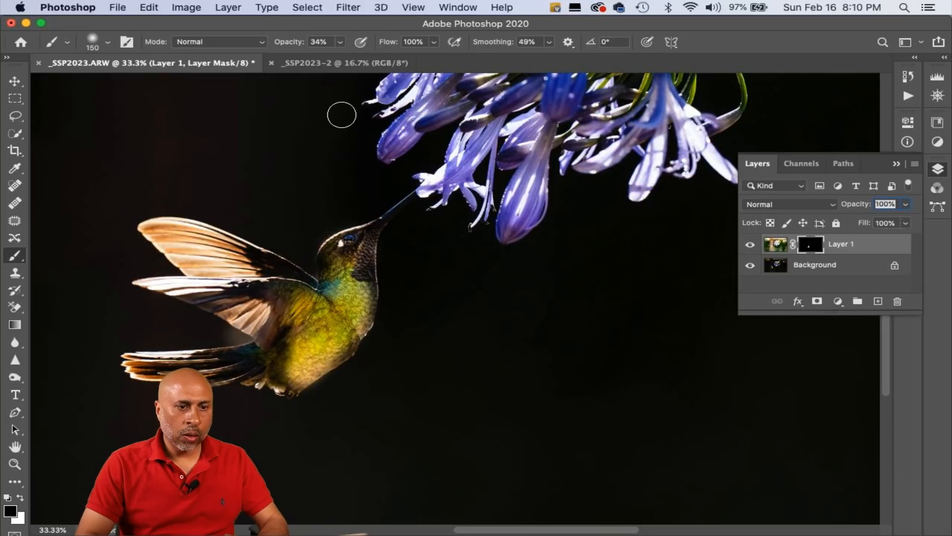
left_click(341, 42)
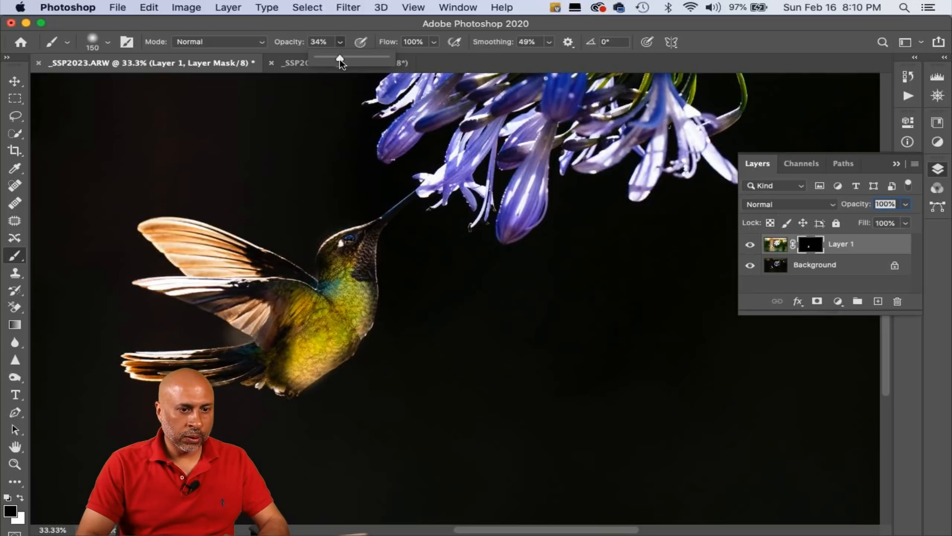
mouse_move(238, 341)
left_mouse_down()
mouse_move(255, 330)
mouse_move(233, 368)
left_mouse_up()
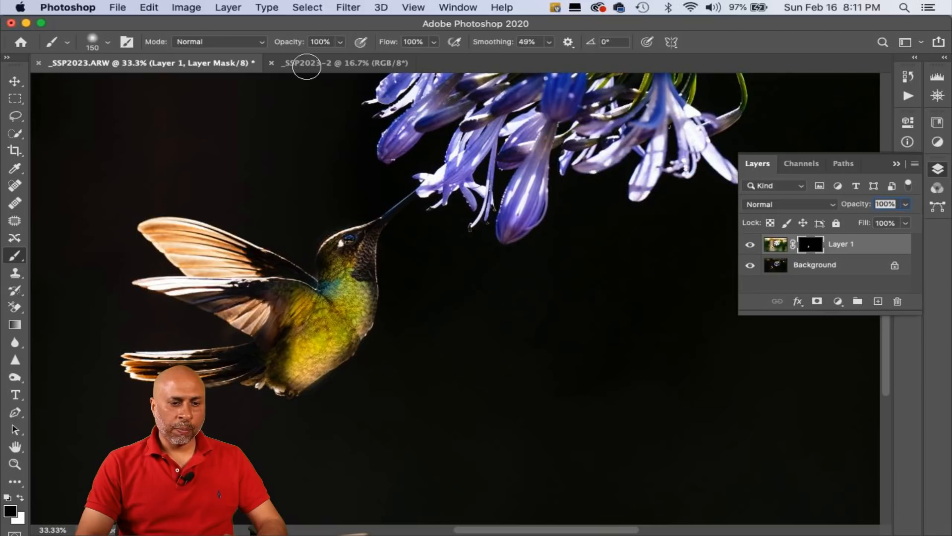
Paint white on the mask again over the hummingbird's eye, throat and belly with the 150 px brush at 100% opacity.
key("c")
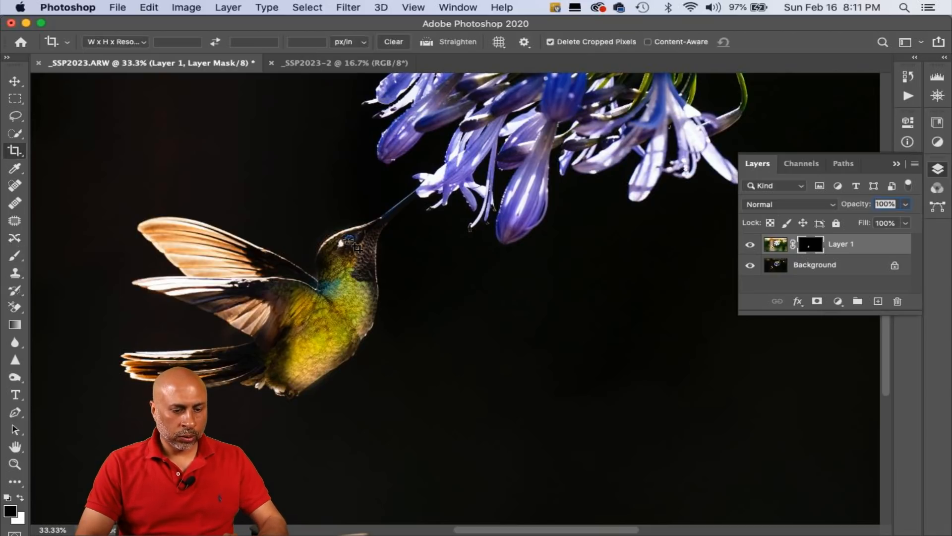
key("b")
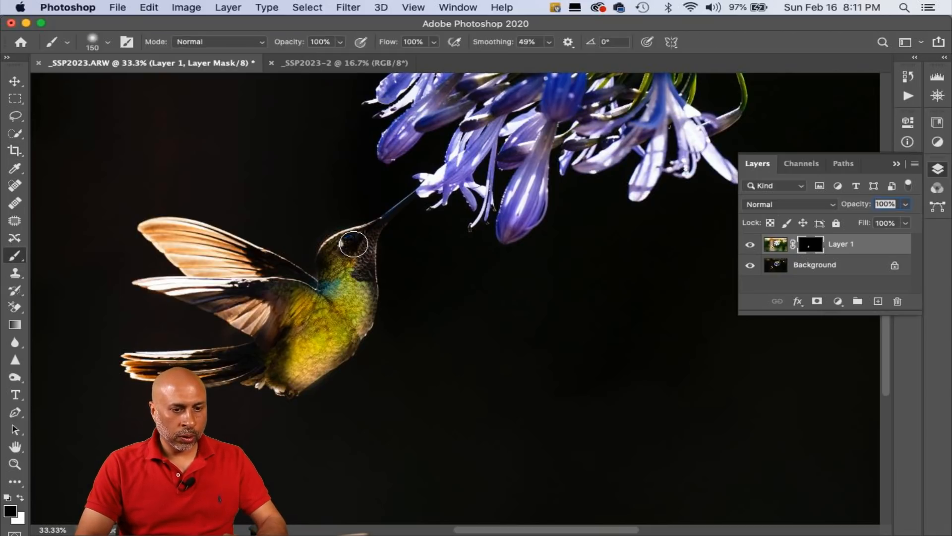
key("x")
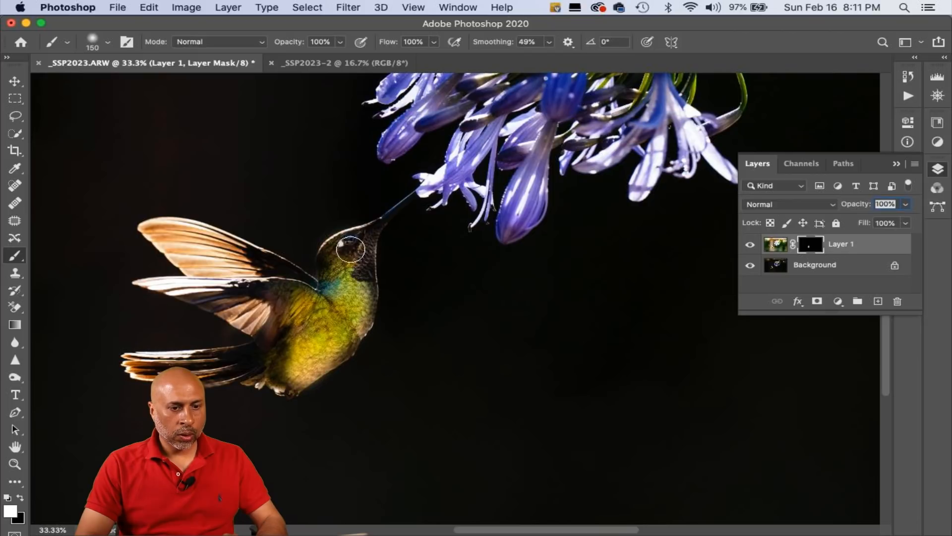
left_click_drag(364, 274, 336, 329)
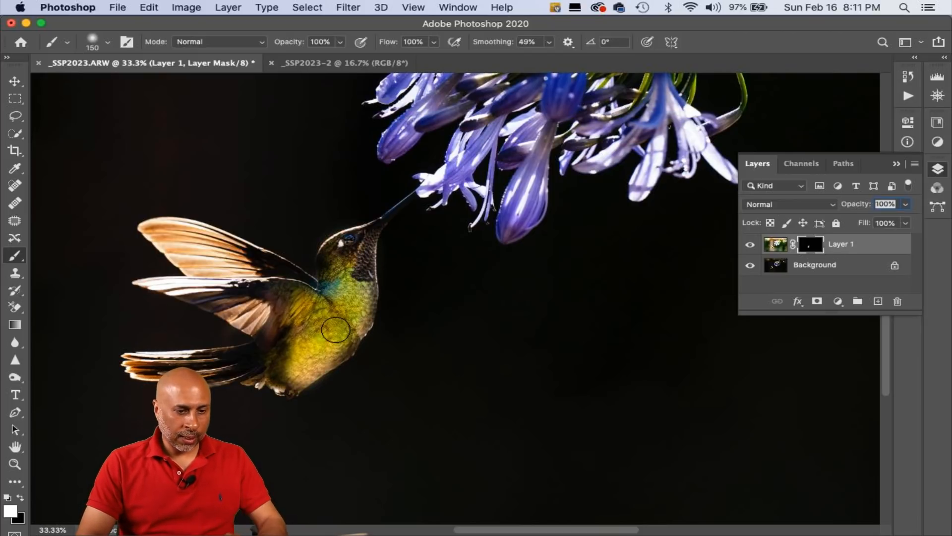
mouse_move(293, 344)
left_mouse_down()
mouse_move(250, 361)
mouse_move(277, 370)
left_mouse_up()
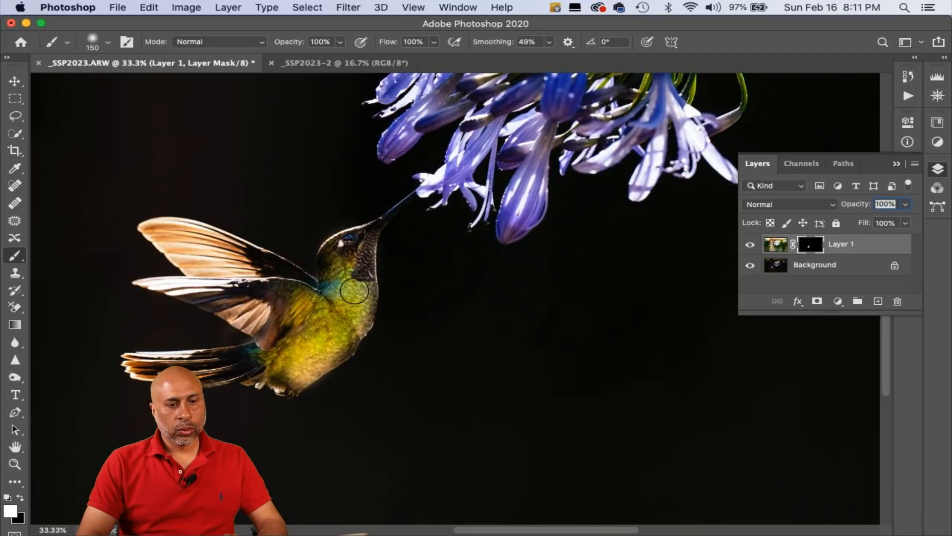
left_click_drag(354, 291, 342, 255)
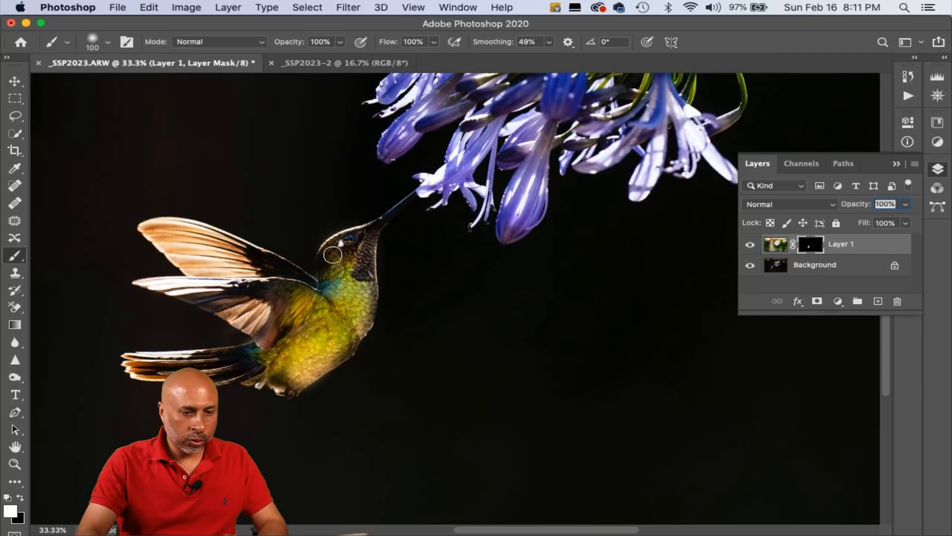
Refine the mask around the hummingbird's eye and head in white, reducing the brush to 50 px.
key("bracketleft")
key("bracketleft")
key("super+equal")
key("super+equal")
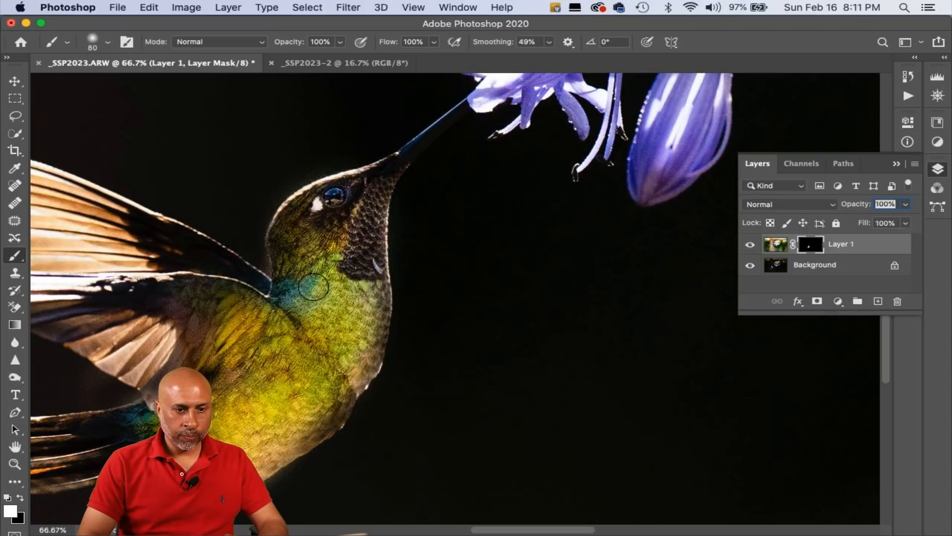
key("bracketleft")
key("bracketleft")
key("bracketleft")
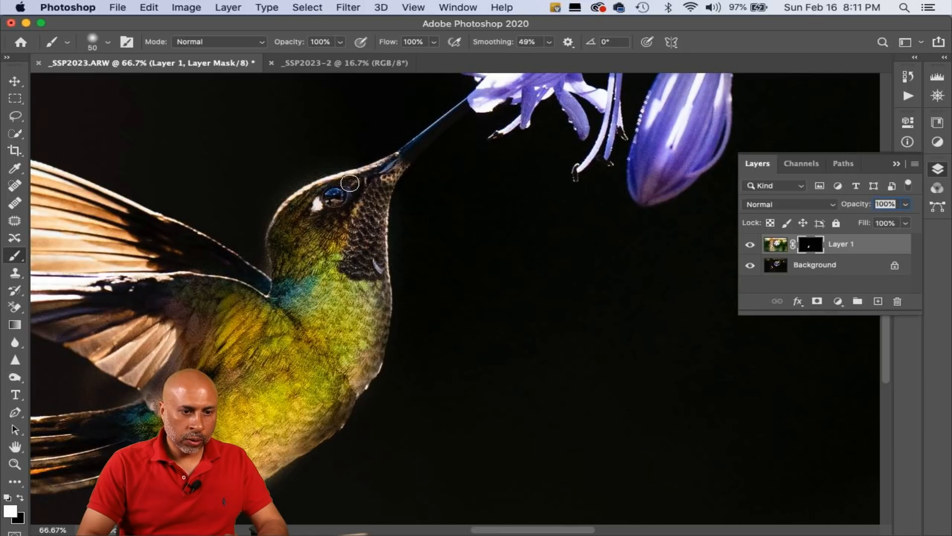
key("super+0")
key("super+minus")
key("super+minus")
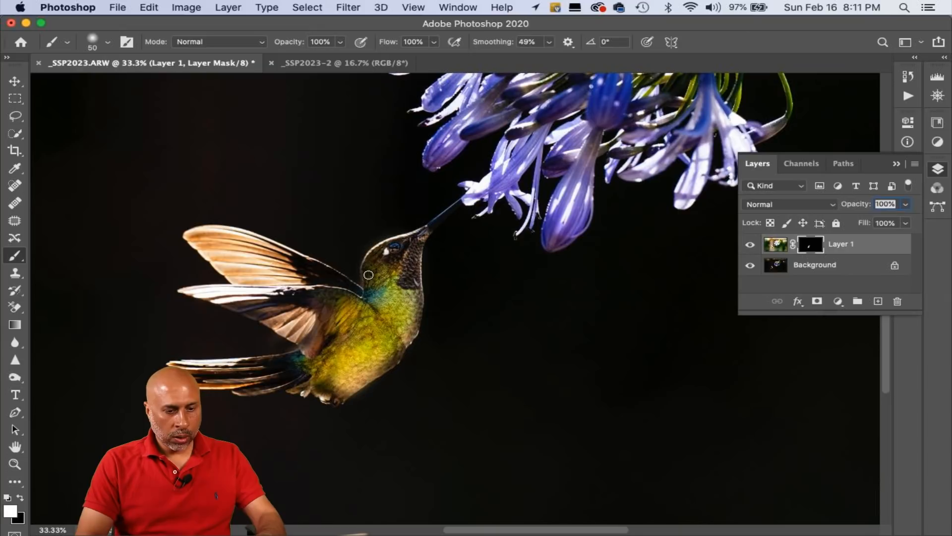
Touch up the mask in the gap between the lower wing and tail with a 90 px brush, finishing with black.
key("x")
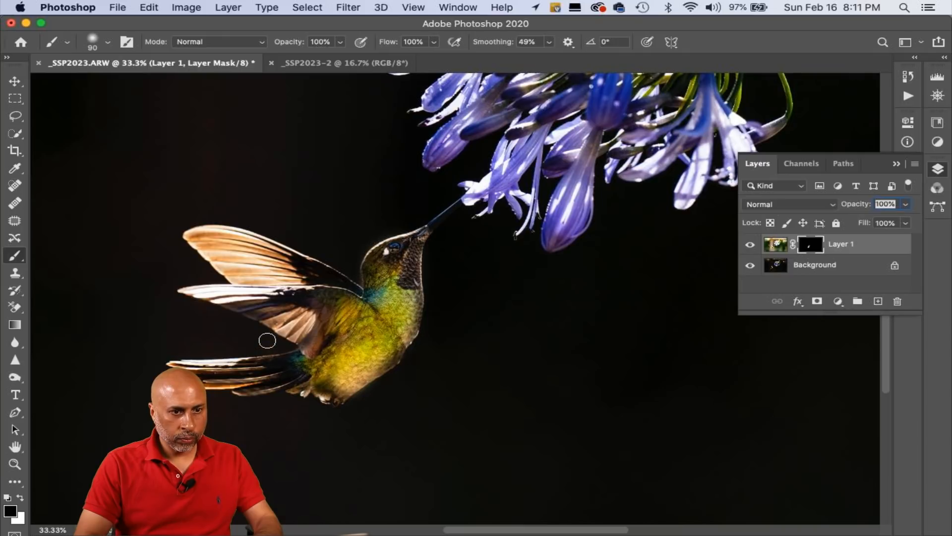
key("x")
left_click(280, 343)
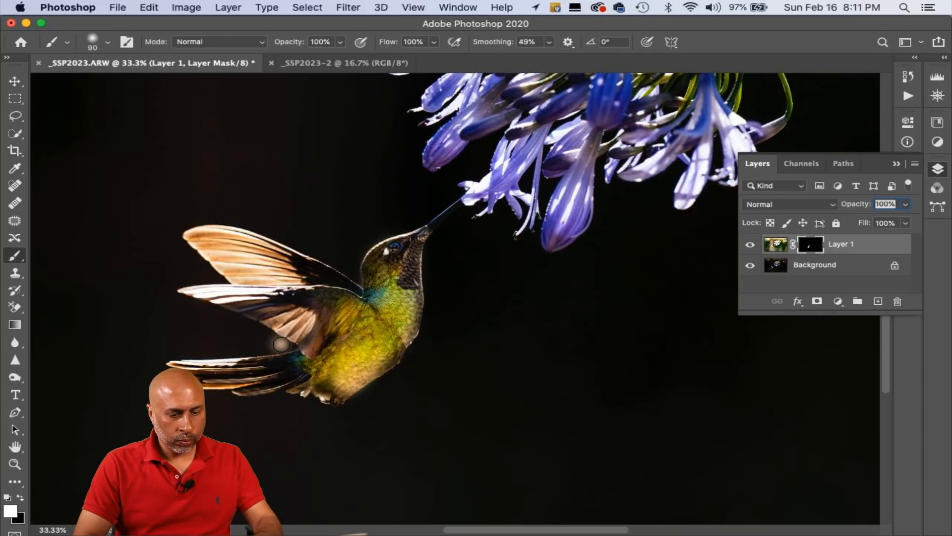
key("x")
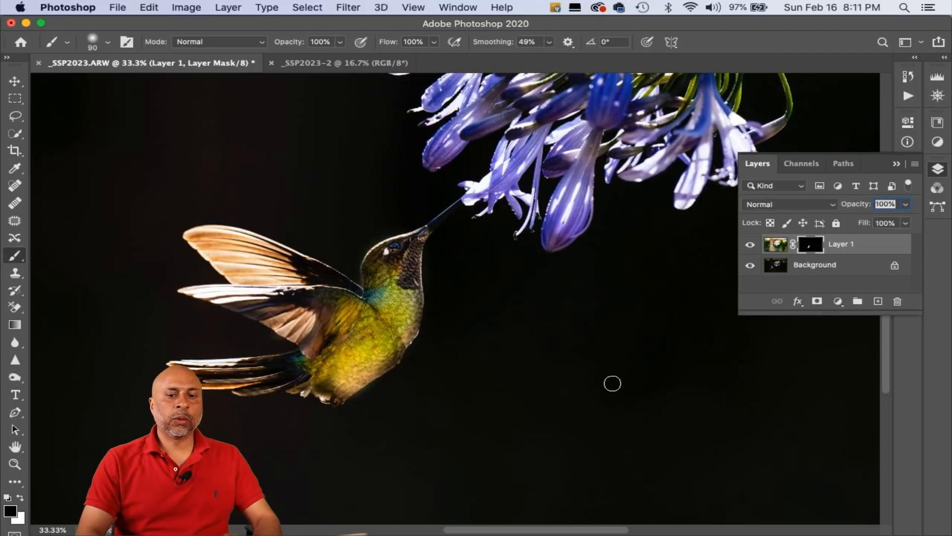
Add a Levels adjustment layer above Layer 1 and darken the midtones to 0.61.
key("super+minus")
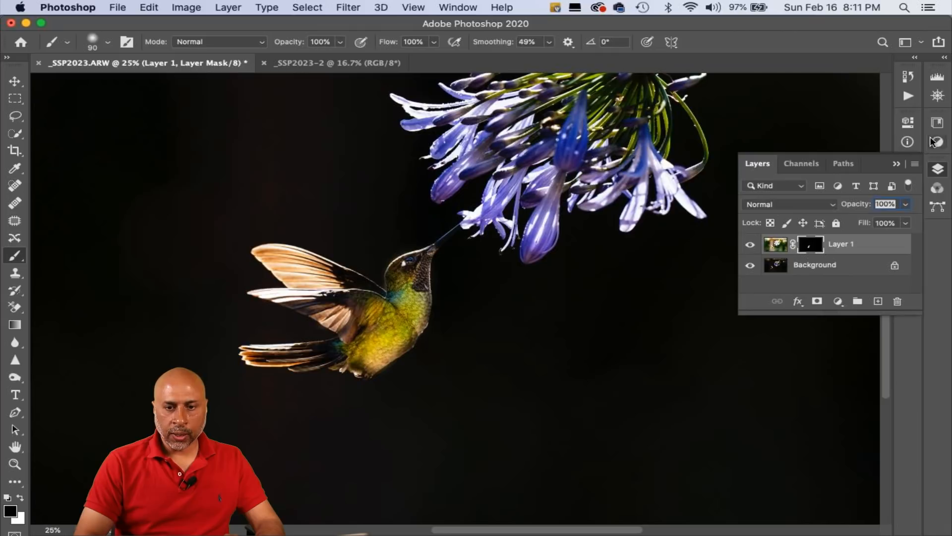
left_click(897, 165)
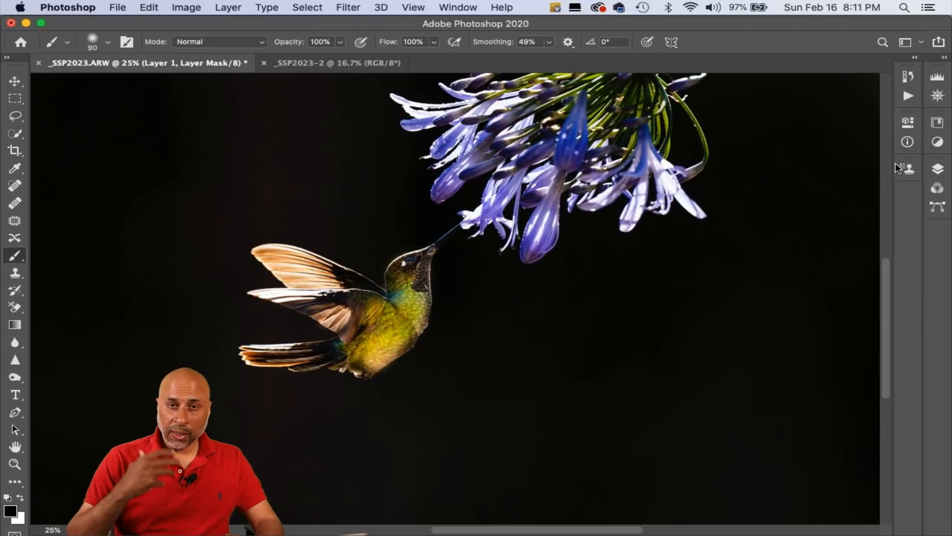
left_click(937, 168)
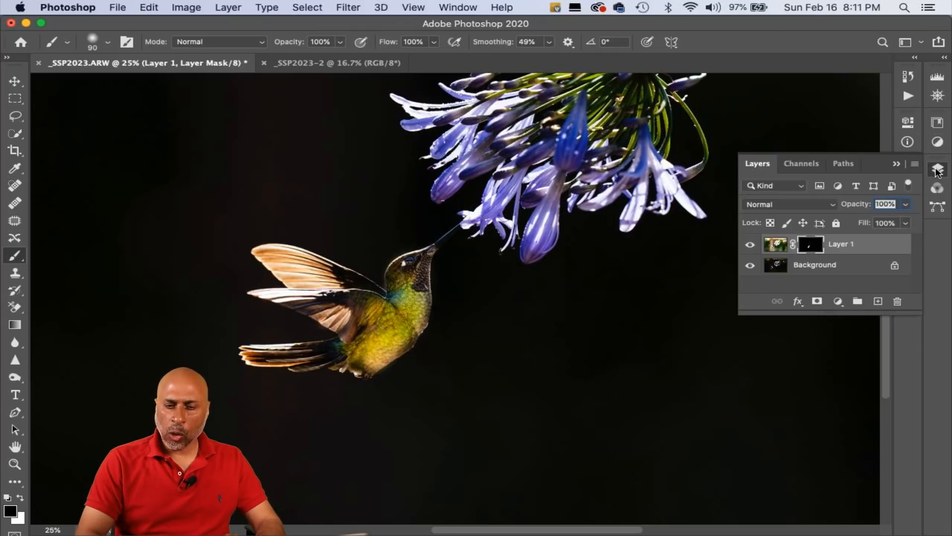
left_click(838, 302)
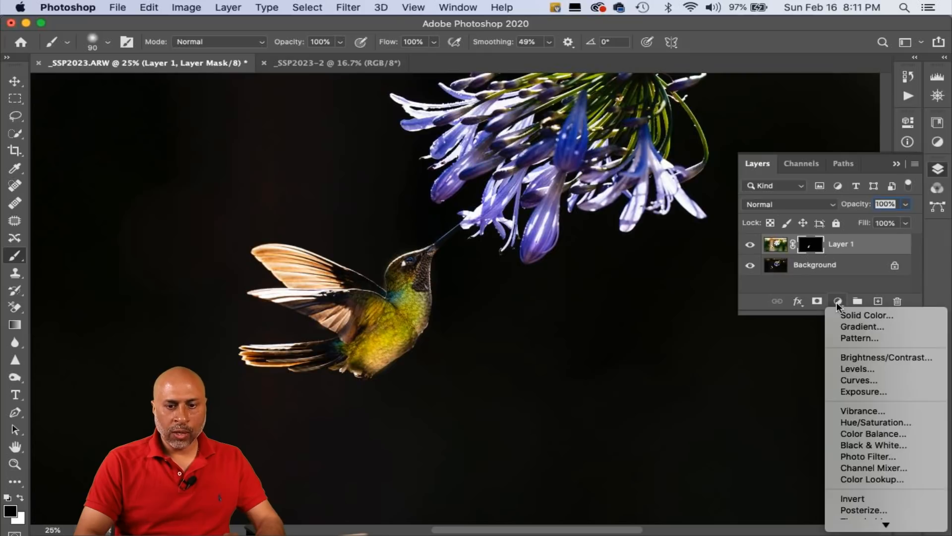
left_click(851, 370)
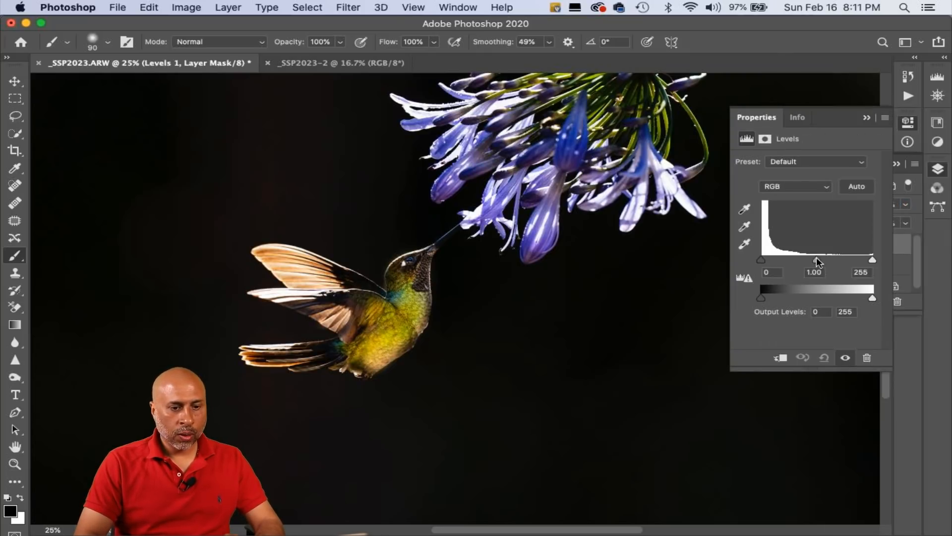
left_click_drag(816, 258, 830, 260)
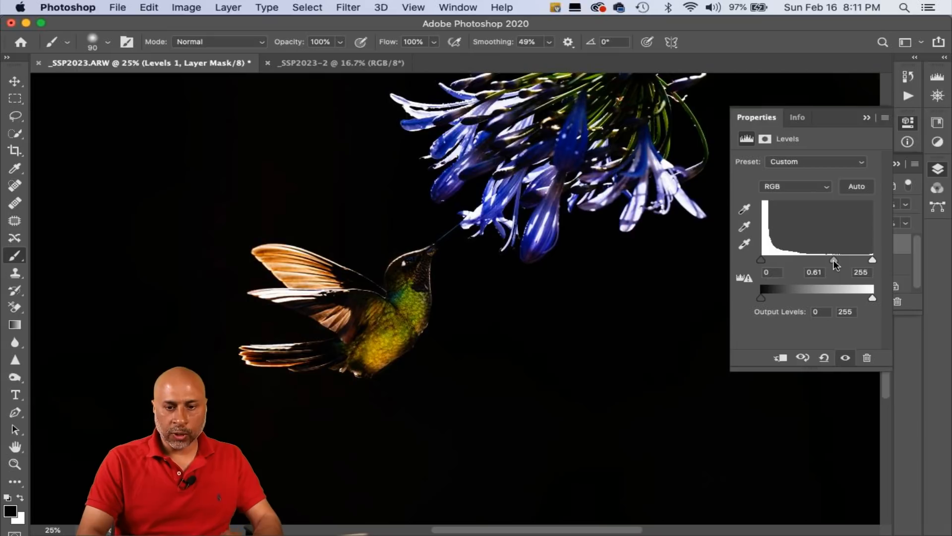
left_click(866, 118)
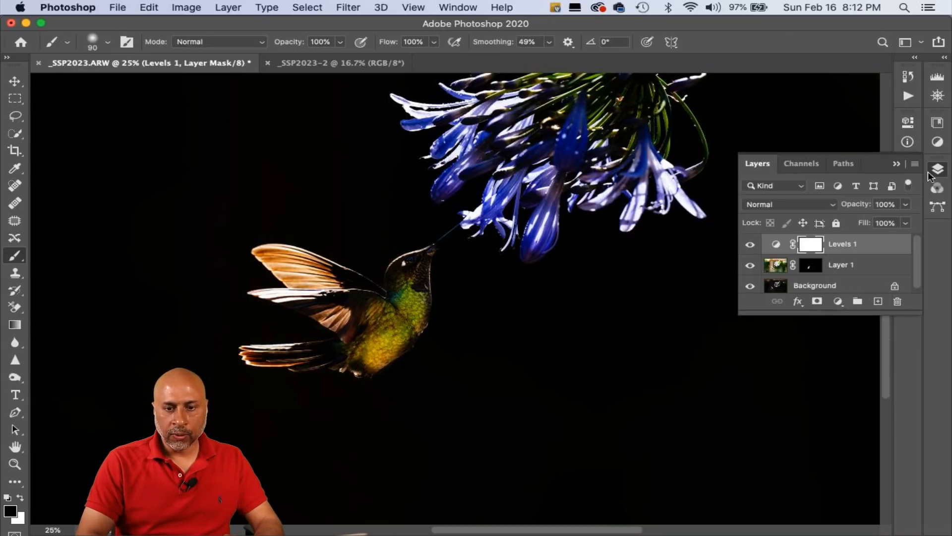
Invert the Levels mask to black and paint white over the hummingbird's body with a 175 px brush to darken it.
key("super+i")
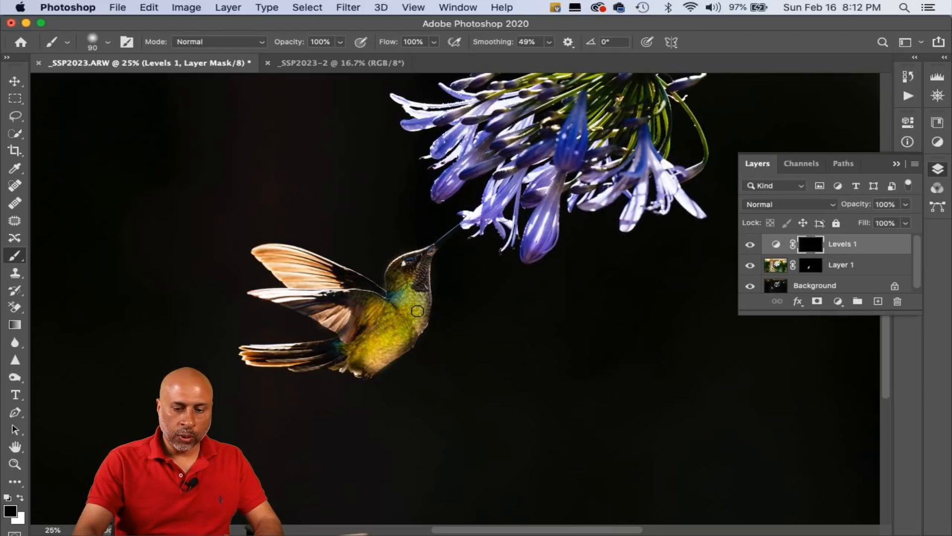
key("bracketright")
key("bracketright")
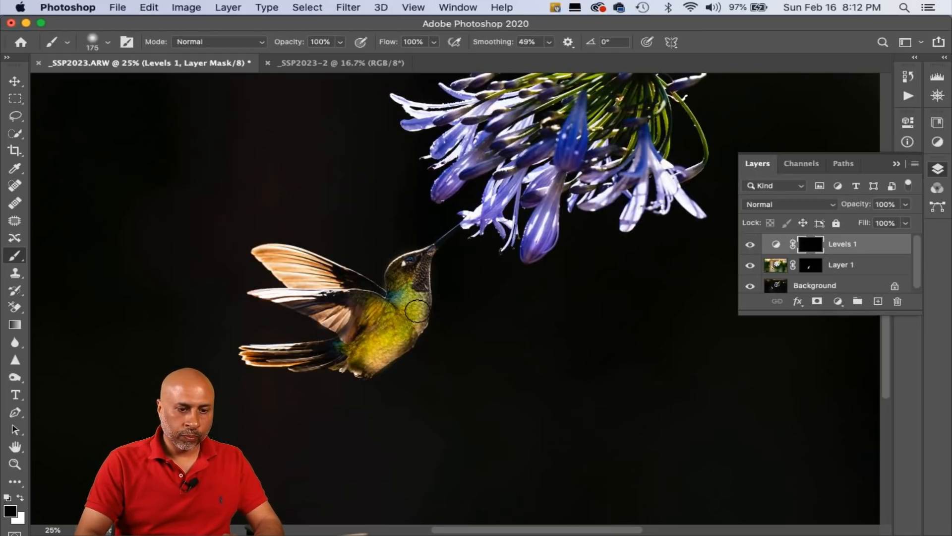
key("x")
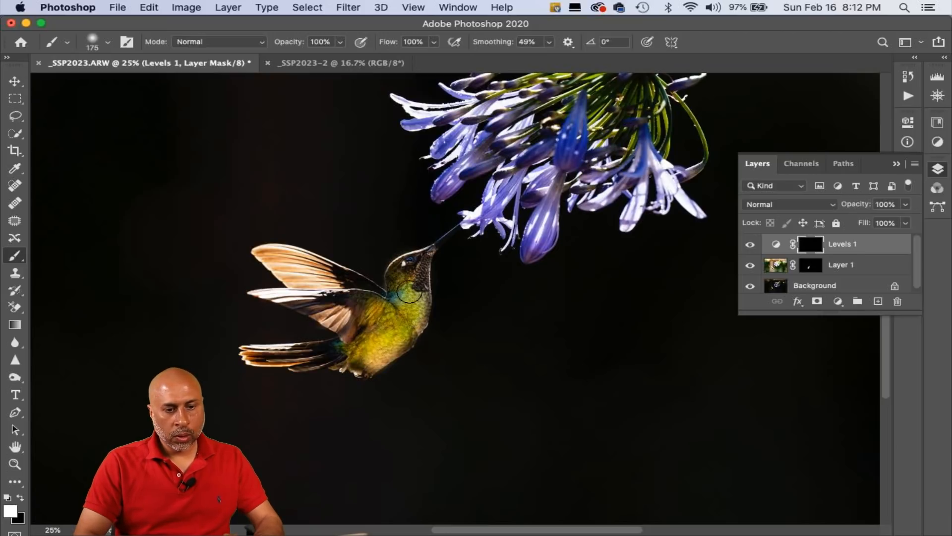
mouse_move(409, 293)
left_mouse_down()
mouse_move(399, 335)
mouse_move(359, 366)
left_mouse_up()
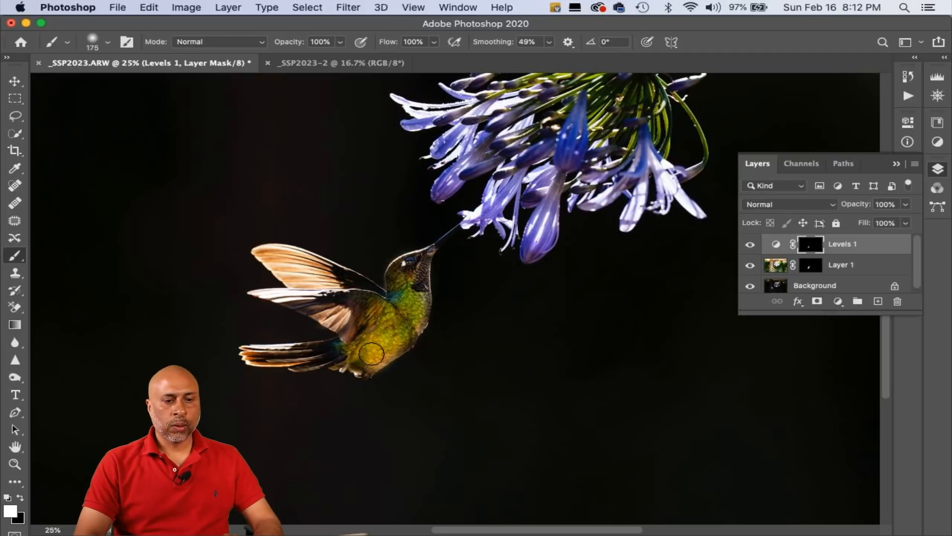
Finish painting the hummingbird's head on the Levels 1 mask, and add a second Levels layer above it with midtones at 0.61.
left_click_drag(400, 275, 401, 295)
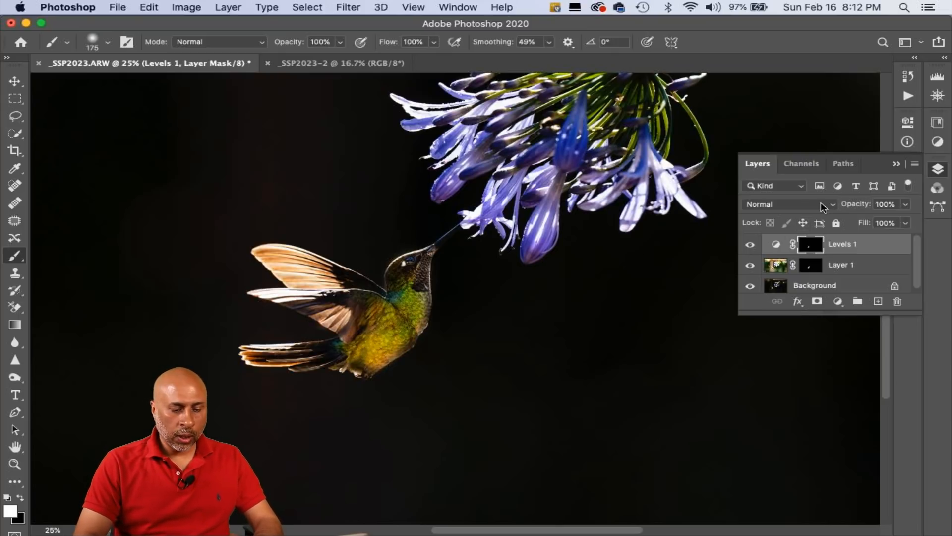
scroll(700, 242, "up", 5)
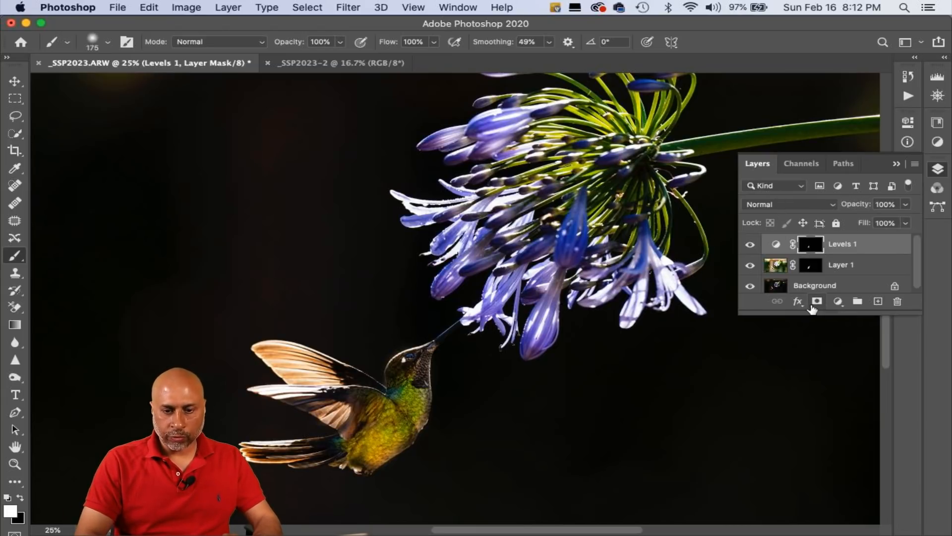
left_click(837, 301)
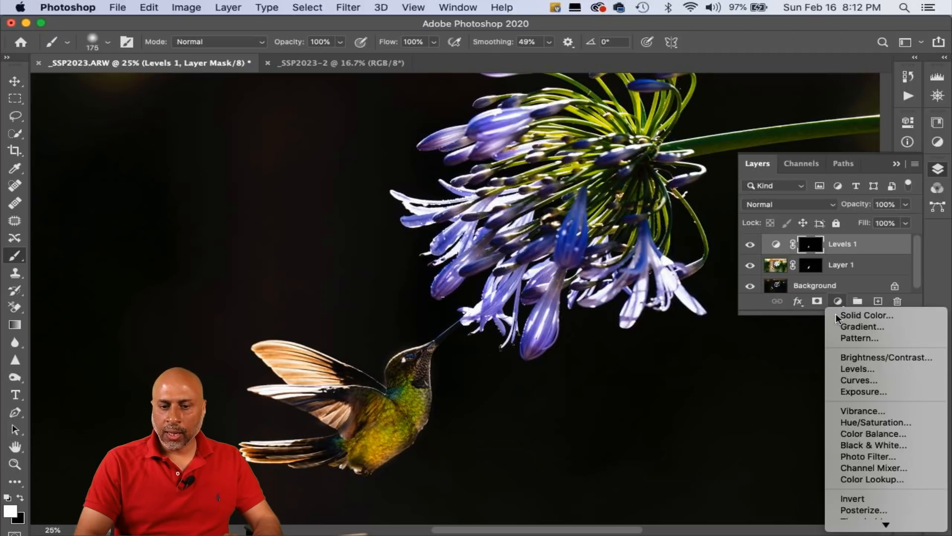
left_click(848, 369)
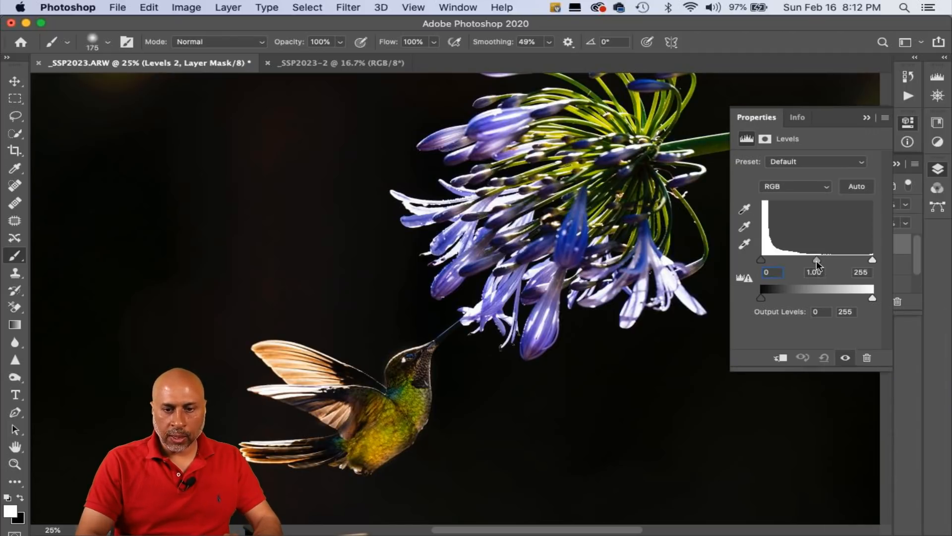
left_click_drag(817, 260, 833, 266)
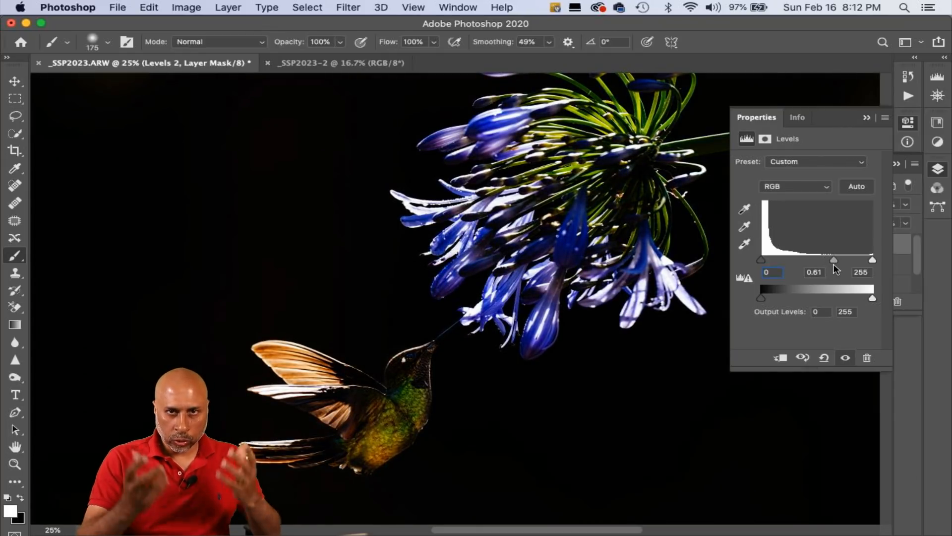
left_click(867, 118)
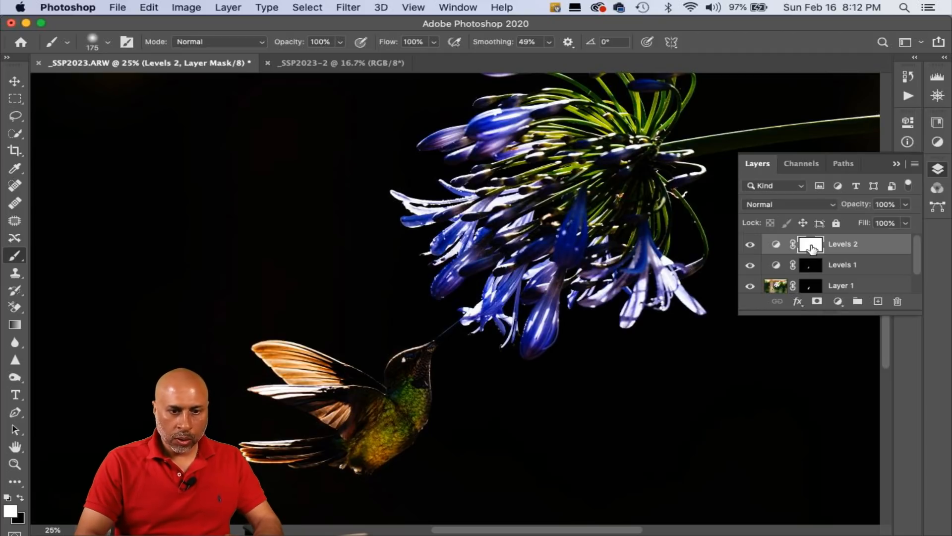
Invert the Levels 2 mask to black and paint white over the purple flower with a 500 px brush to darken it.
key("super+i")
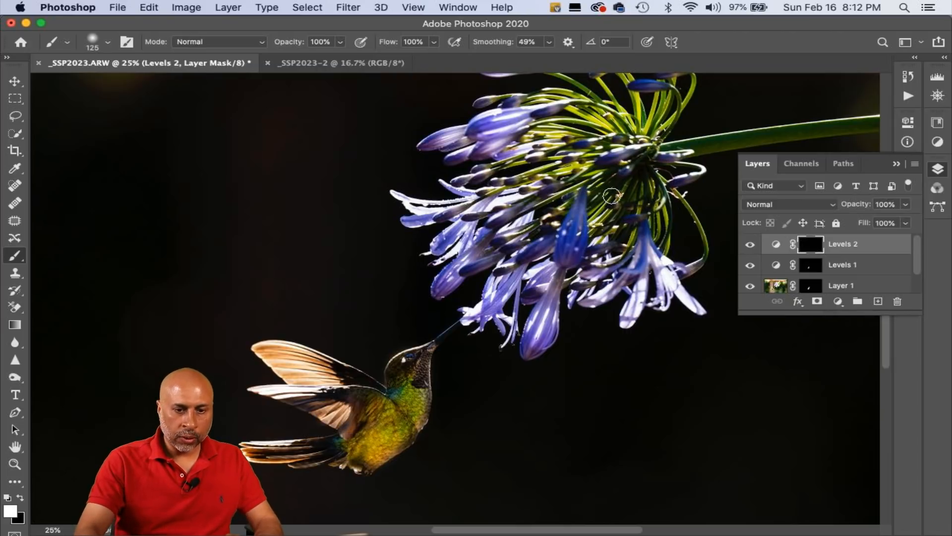
key("bracketright")
key("bracketright")
key("bracketright")
key("bracketright")
key("bracketright")
key("bracketright")
key("bracketright")
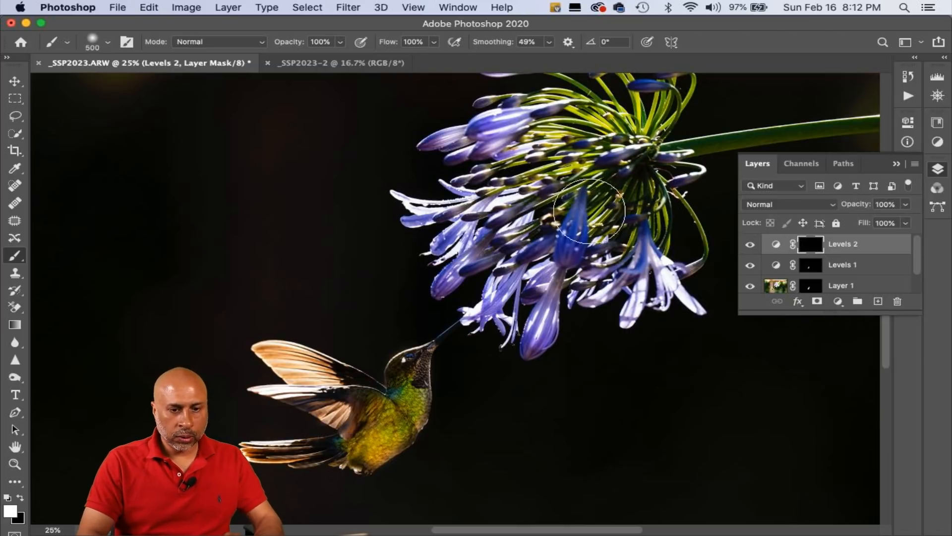
mouse_move(589, 212)
left_mouse_down()
mouse_move(542, 263)
mouse_move(492, 217)
mouse_move(469, 221)
mouse_move(461, 254)
mouse_move(526, 279)
mouse_move(536, 326)
mouse_move(483, 305)
mouse_move(501, 316)
mouse_move(629, 273)
mouse_move(643, 295)
mouse_move(625, 313)
mouse_move(635, 311)
mouse_move(621, 285)
mouse_move(619, 118)
mouse_move(653, 113)
mouse_move(615, 145)
mouse_move(475, 138)
mouse_move(446, 152)
mouse_move(445, 181)
mouse_move(421, 202)
mouse_move(646, 176)
mouse_move(643, 140)
mouse_move(643, 258)
mouse_move(664, 401)
mouse_move(555, 416)
left_mouse_up()
scroll(517, 202, "up", 5)
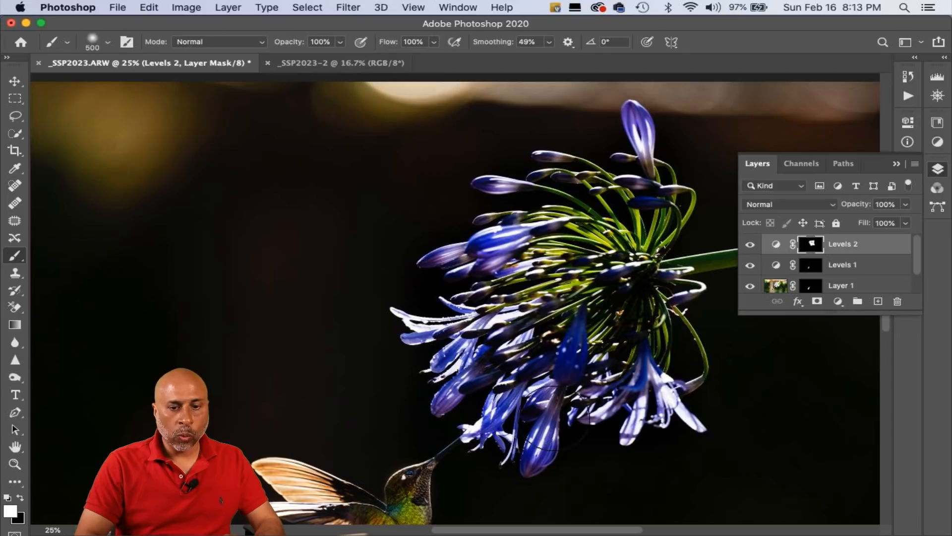
Lengthen the Layers panel until every layer down to Background shows, with the whole photo in view.
left_click(896, 167)
left_click(938, 169)
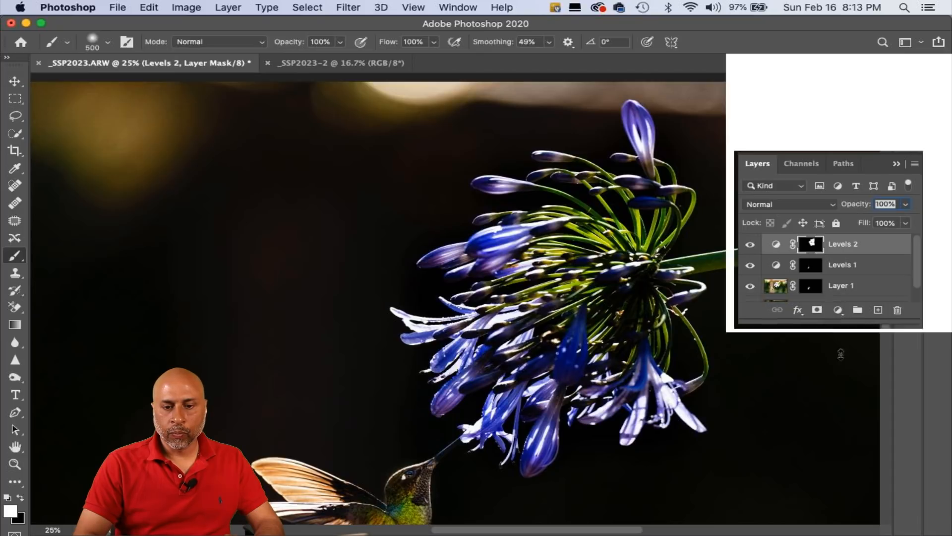
left_click_drag(838, 311, 833, 453)
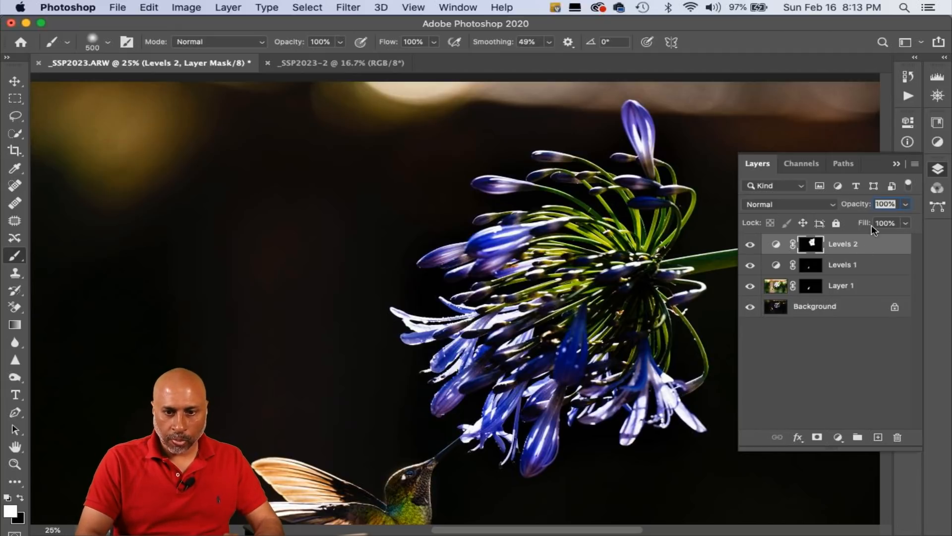
key("super+minus")
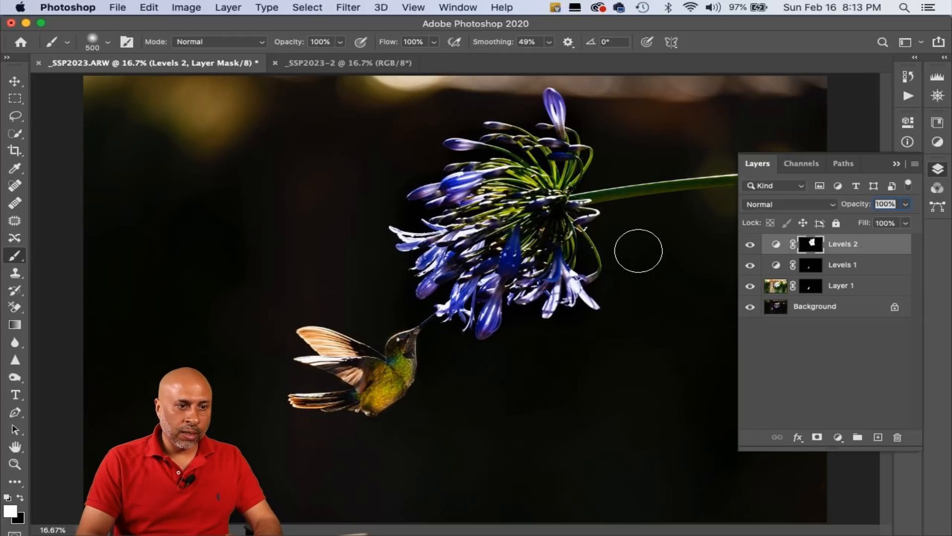
Save the layered image to the Desktop as _SSP2023.psd in Photoshop format, with layers and the embedded color profile kept.
left_click(119, 8)
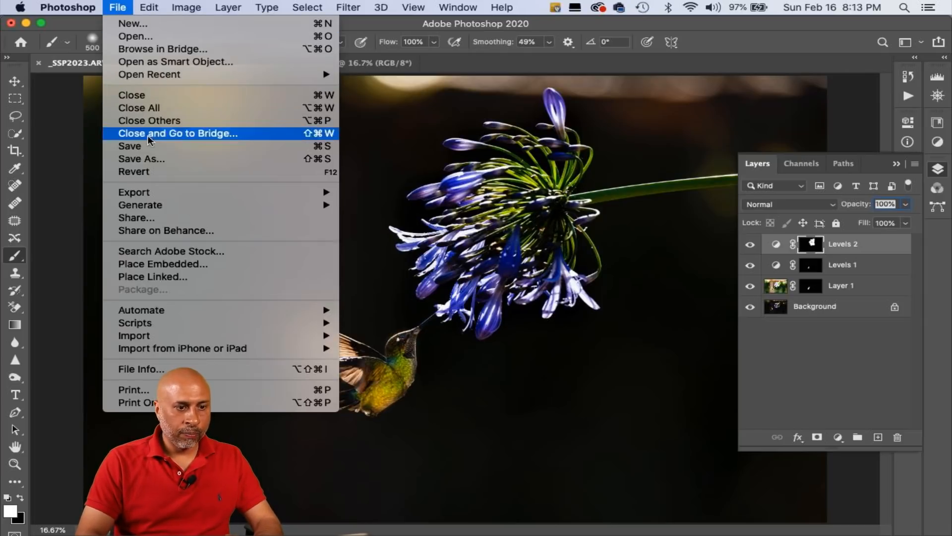
left_click(143, 156)
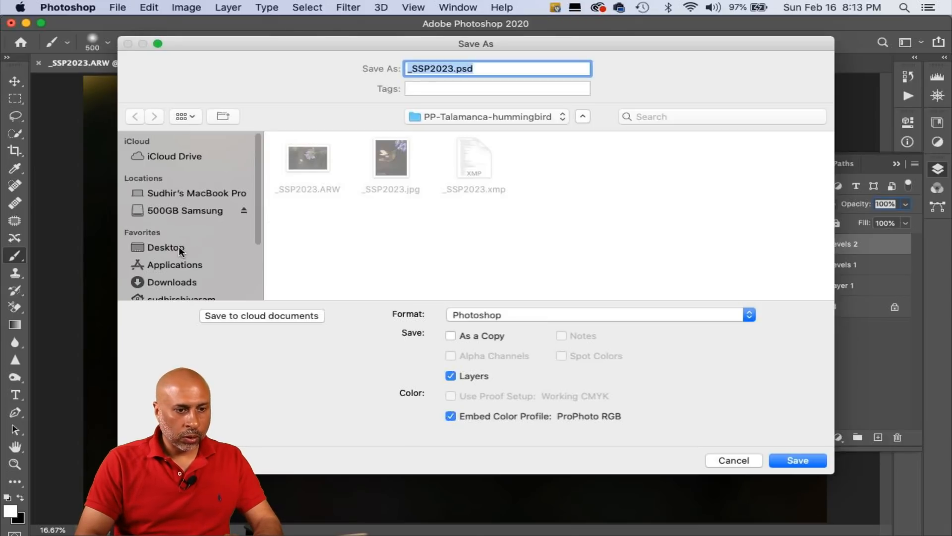
left_click(180, 249)
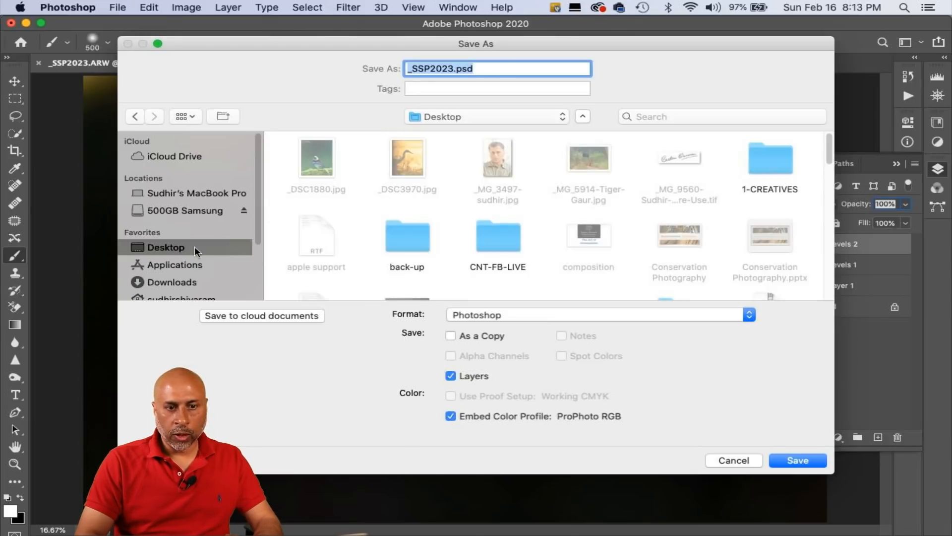
left_click(793, 460)
left_click(639, 221)
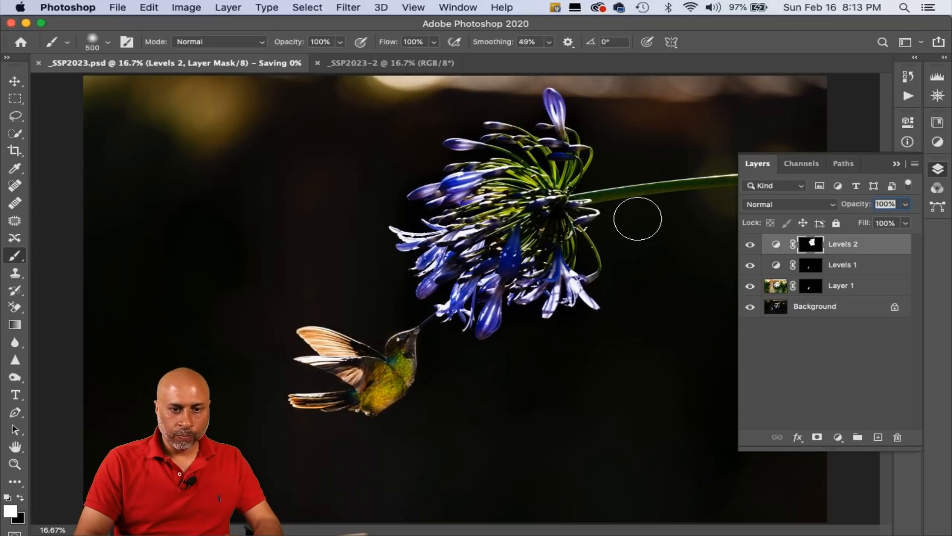
Collapse the Layers panel and flatten the image into a single layer.
left_click(896, 164)
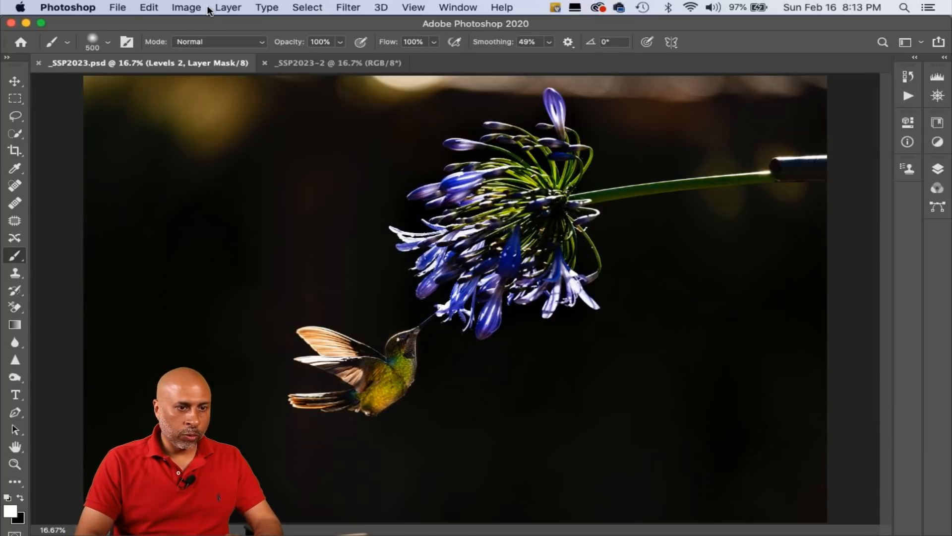
left_click(343, 9)
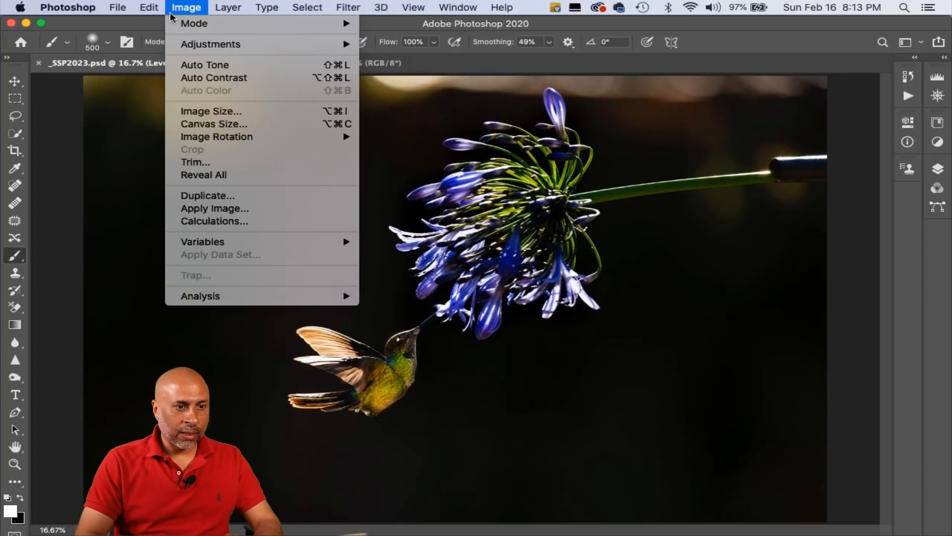
scroll(317, 273, "down", 2)
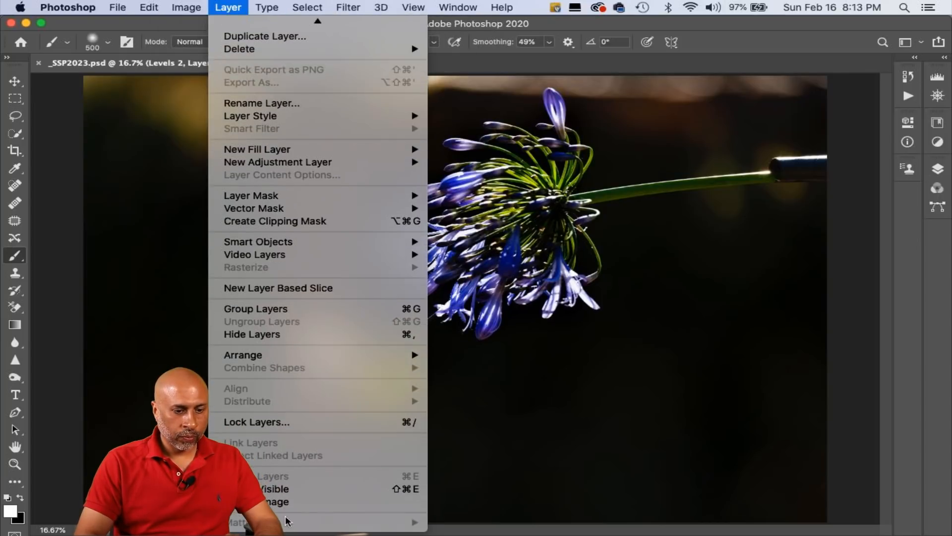
left_click(277, 502)
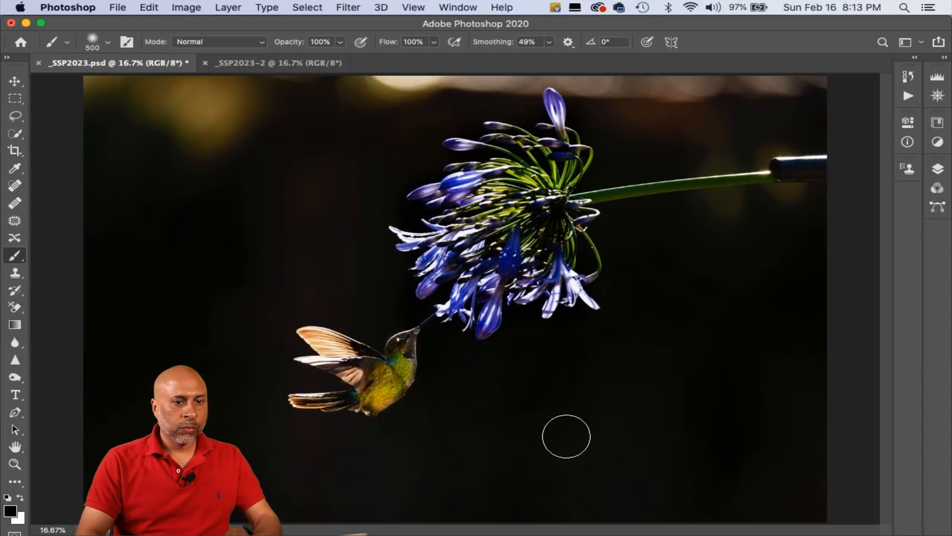
Crop the photo with the Instagram preset (1080 x 1350 px), framing the hummingbird tightly with part of the flower above it.
key("super+minus")
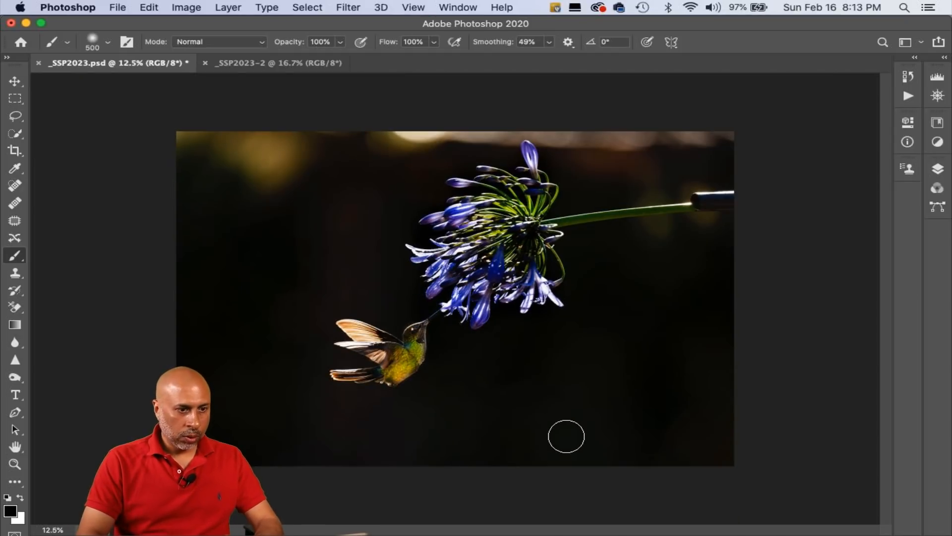
left_click(15, 150)
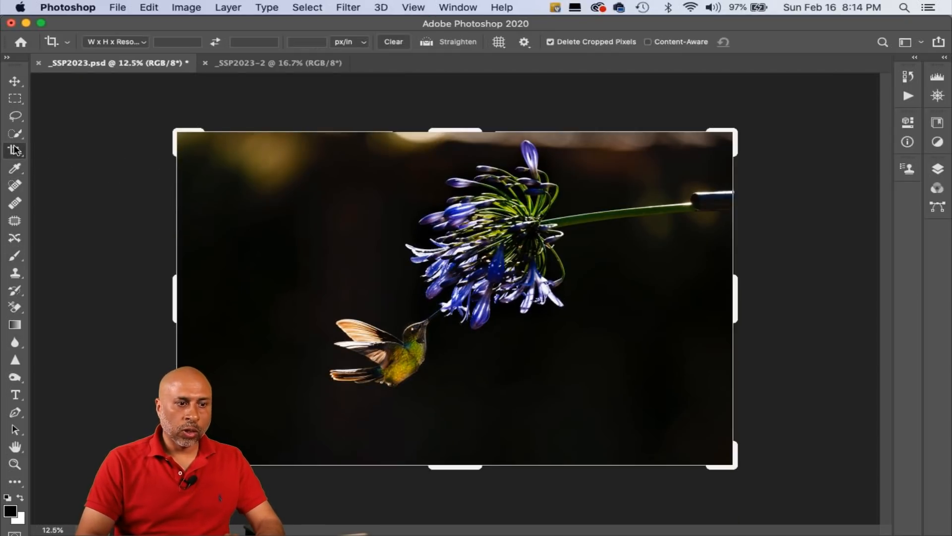
left_click(136, 40)
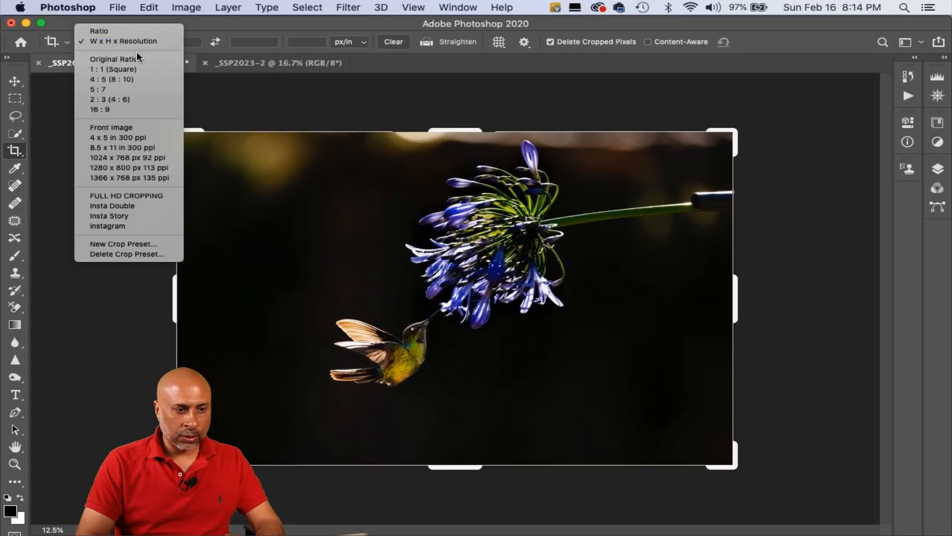
left_click(133, 227)
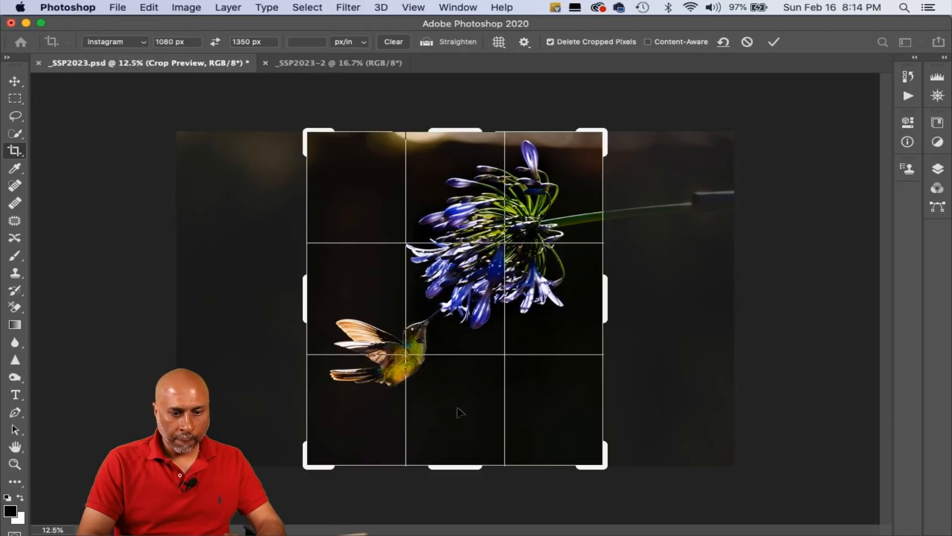
left_click_drag(464, 468, 452, 418)
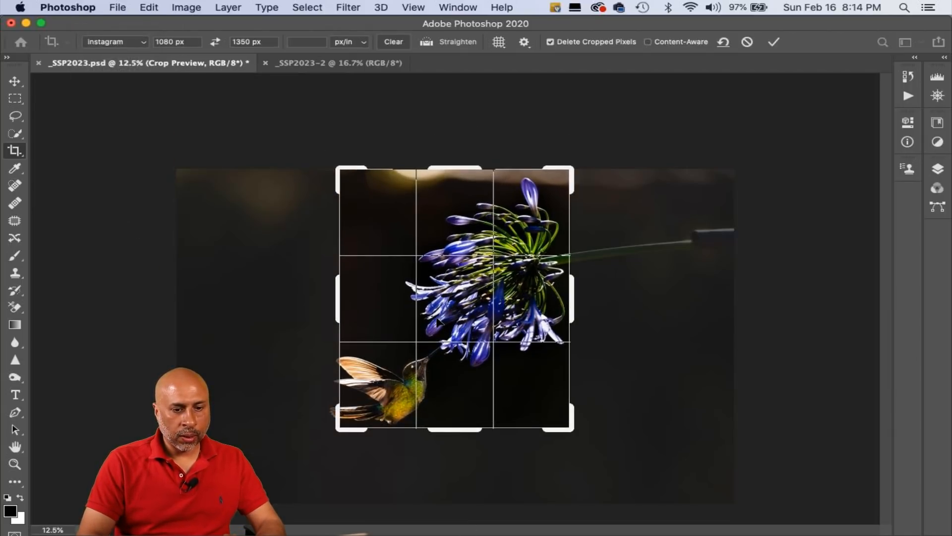
left_click_drag(438, 321, 480, 261)
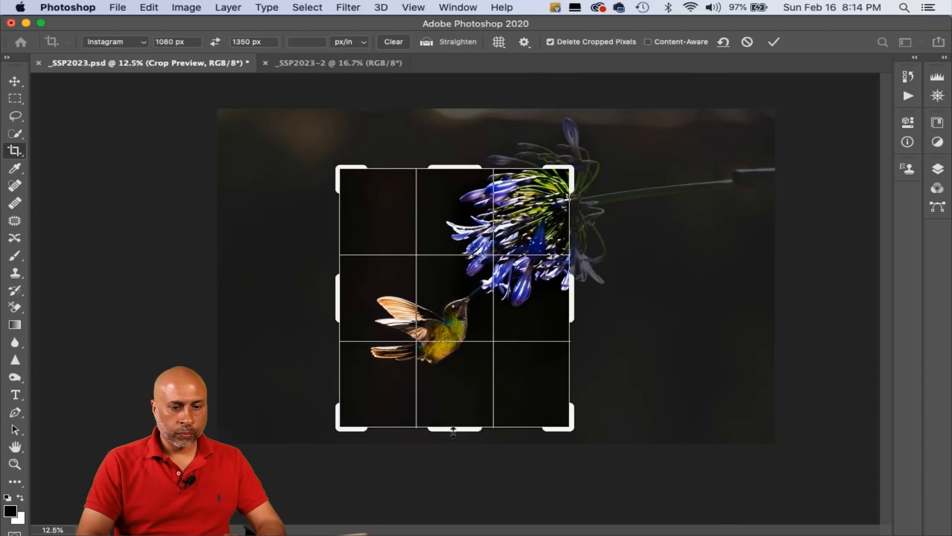
left_click_drag(453, 430, 451, 418)
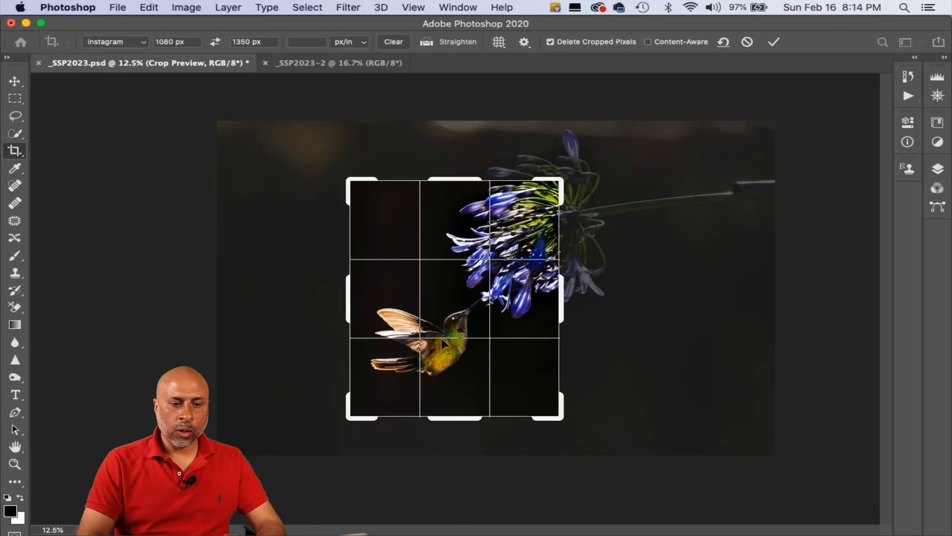
left_click_drag(442, 338, 450, 309)
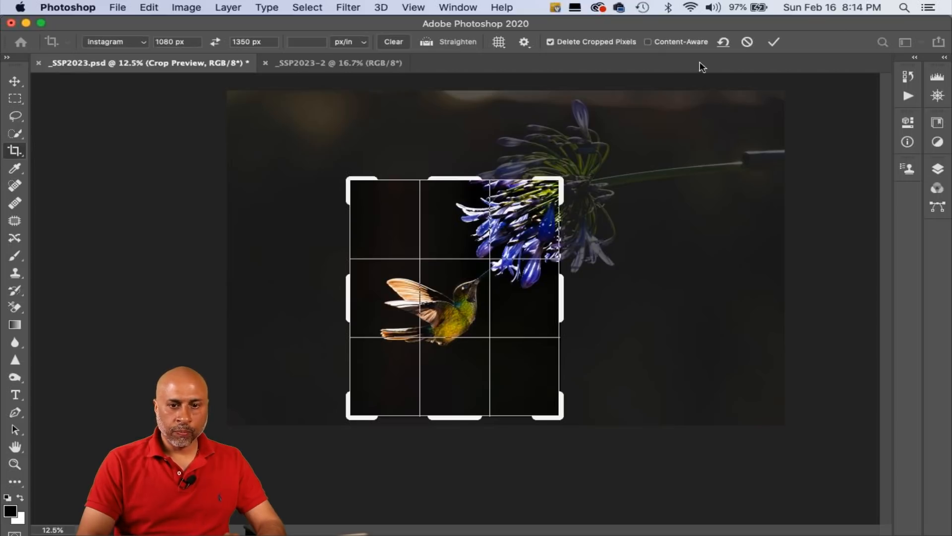
left_click(773, 43)
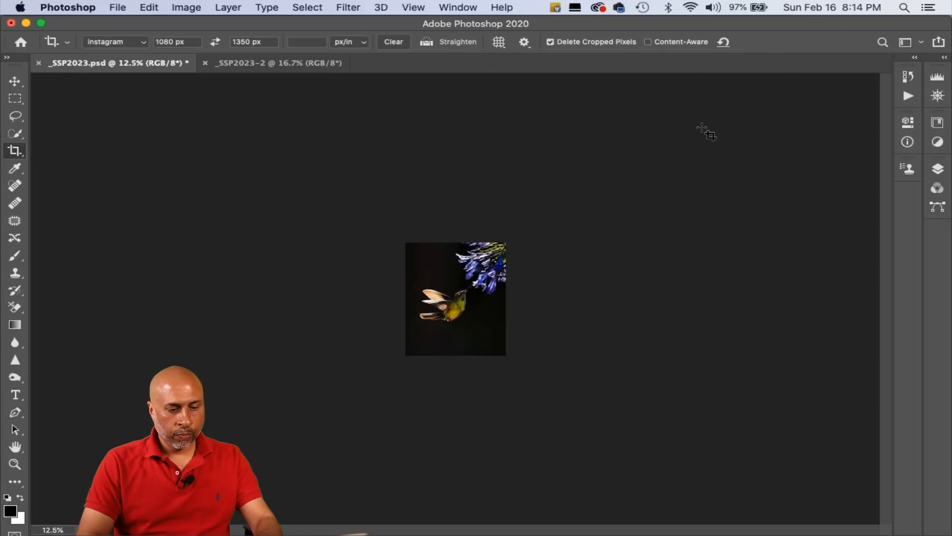
Sharpen the cropped photo with Smart Sharpen at an amount of 100%, ending with the Hand tool and the full image in view.
key("super+1")
key("super+0")
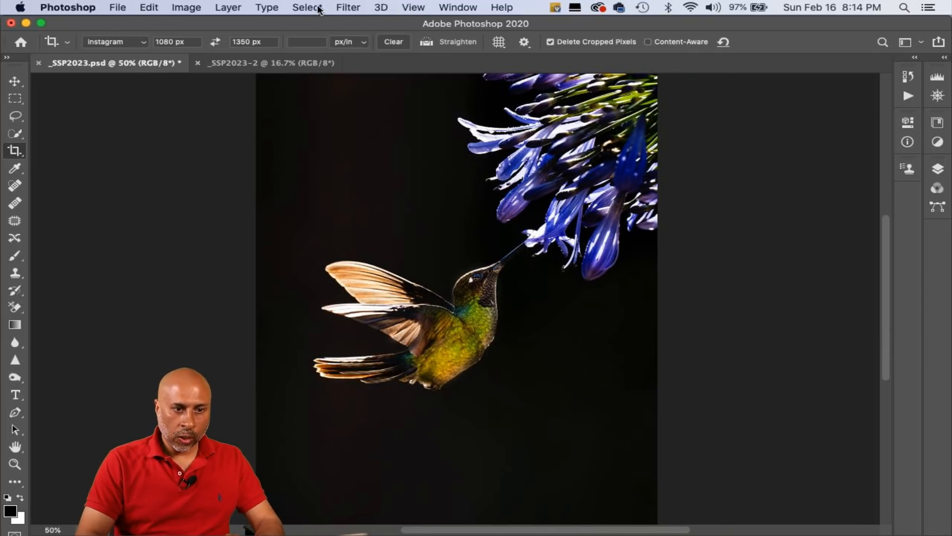
left_click(348, 7)
mouse_move(493, 243)
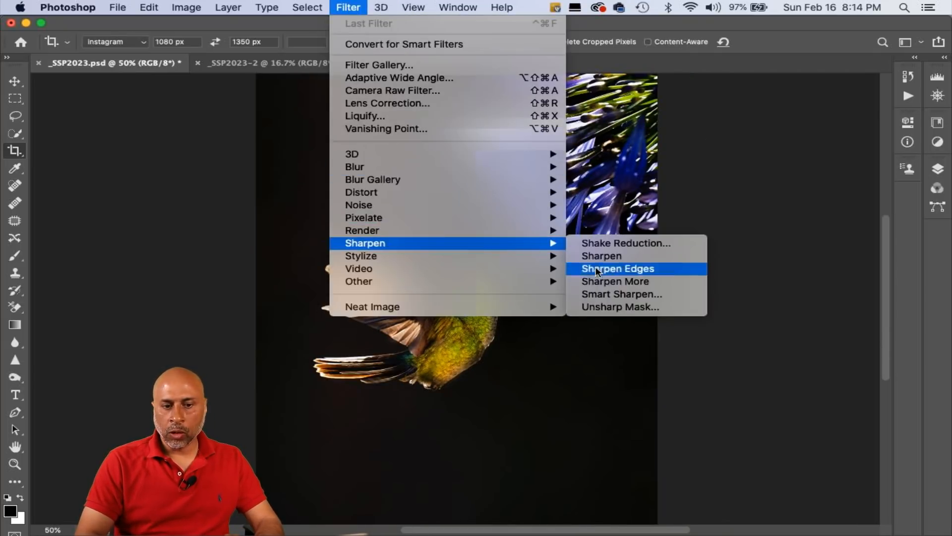
left_click(618, 294)
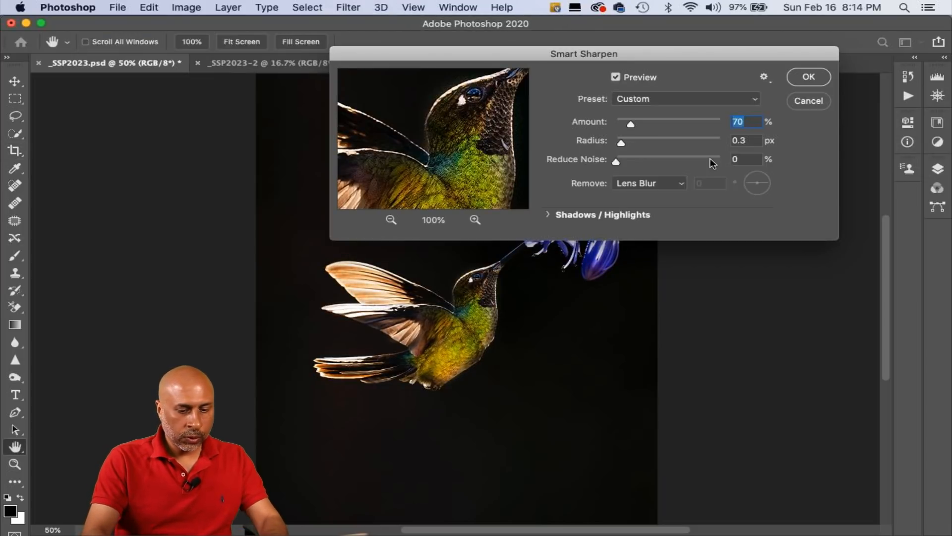
type("100")
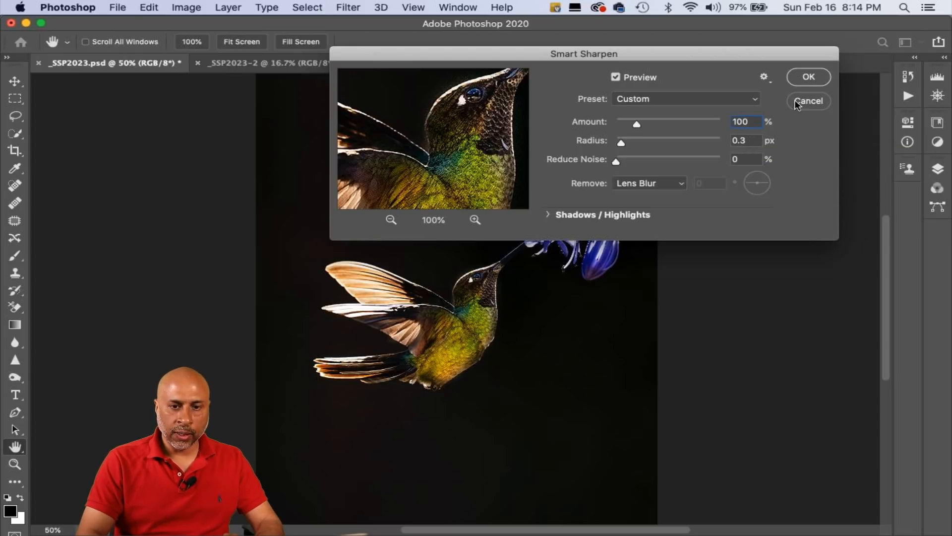
left_click(805, 82)
key("c")
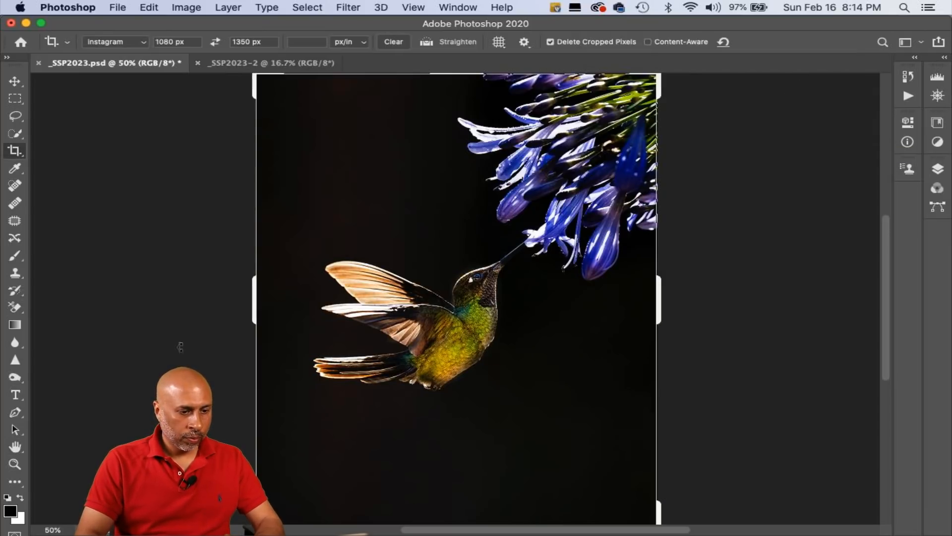
left_click(16, 448)
key("super+minus")
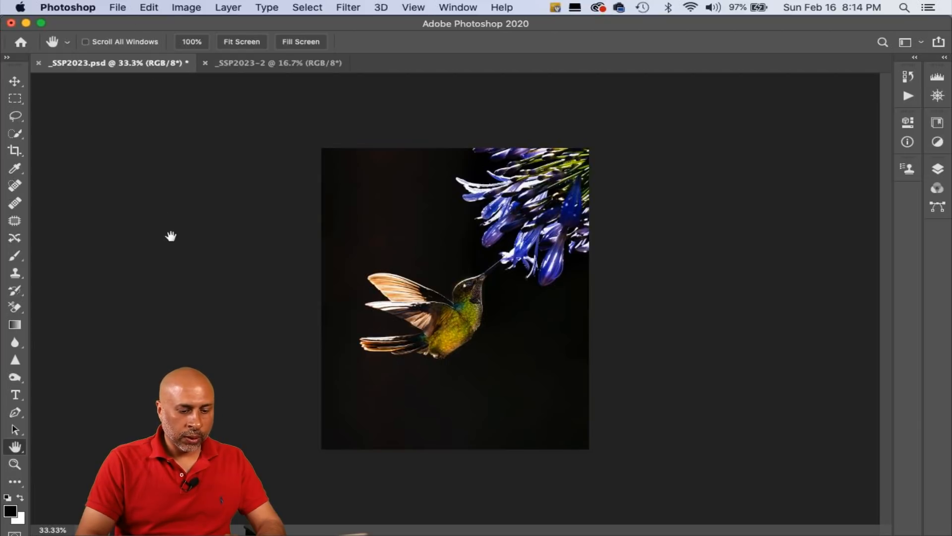
Open logo-tri.png from the Desktop and copy the entire logo.
key("super+o")
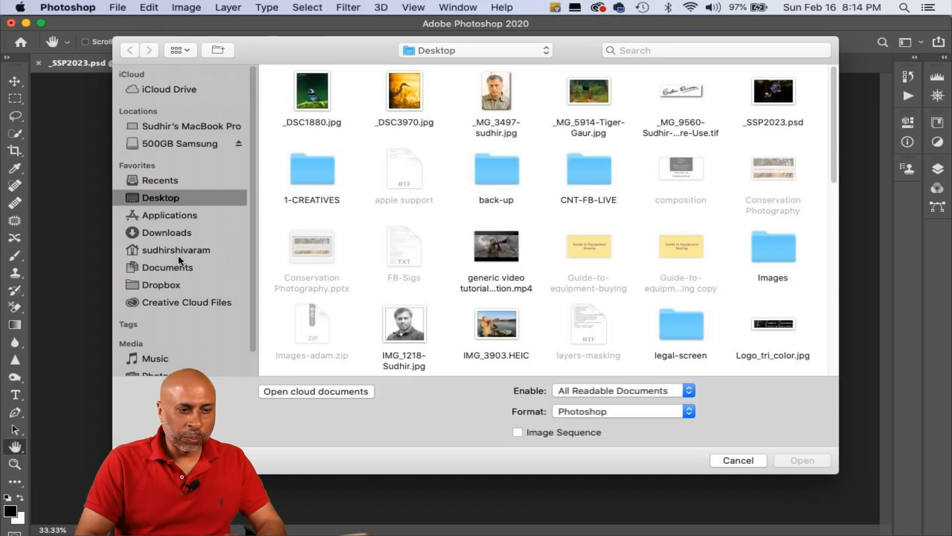
scroll(606, 222, "down", 5)
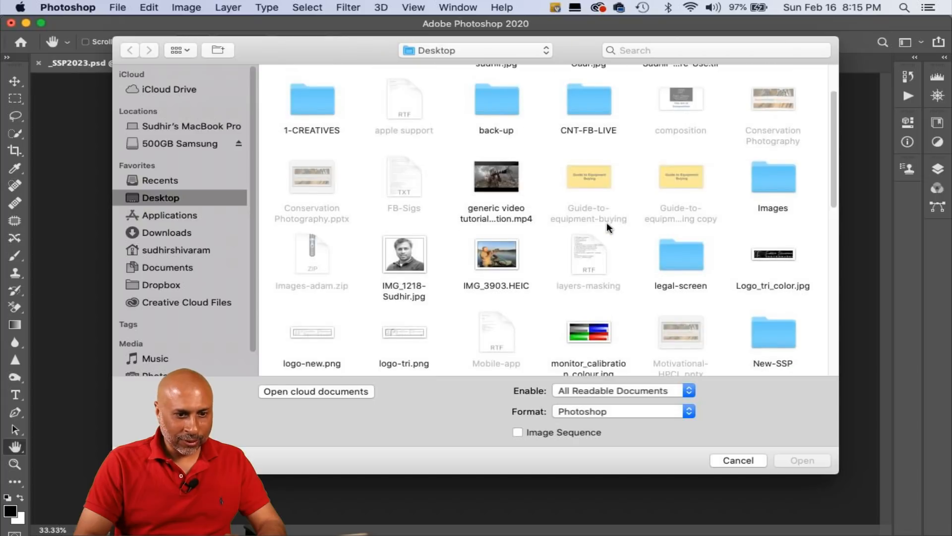
left_click(416, 254)
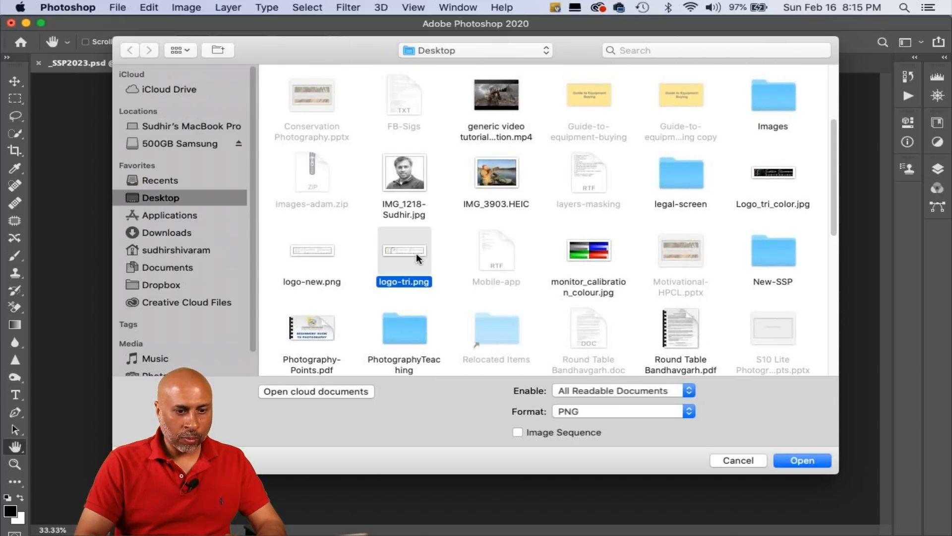
left_click(799, 459)
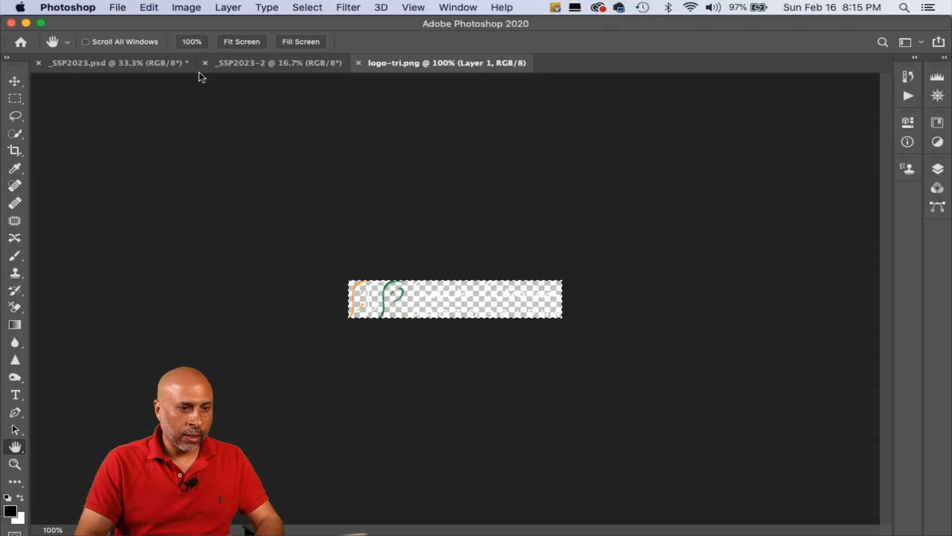
Paste the logo into the cropped _SSP2023.psd photo and move it to the dark upper-left corner of the image.
left_click(241, 63)
left_click(150, 63)
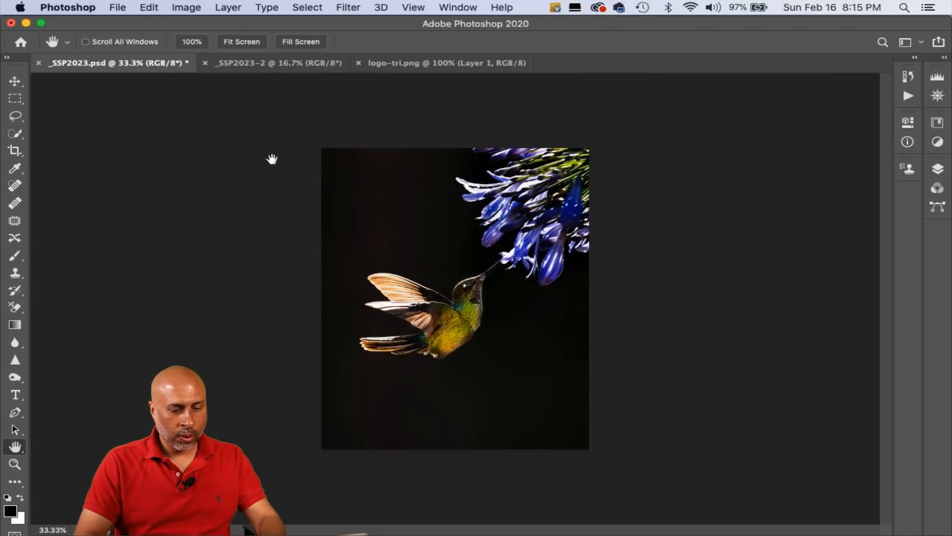
key("super+v")
left_click(14, 81)
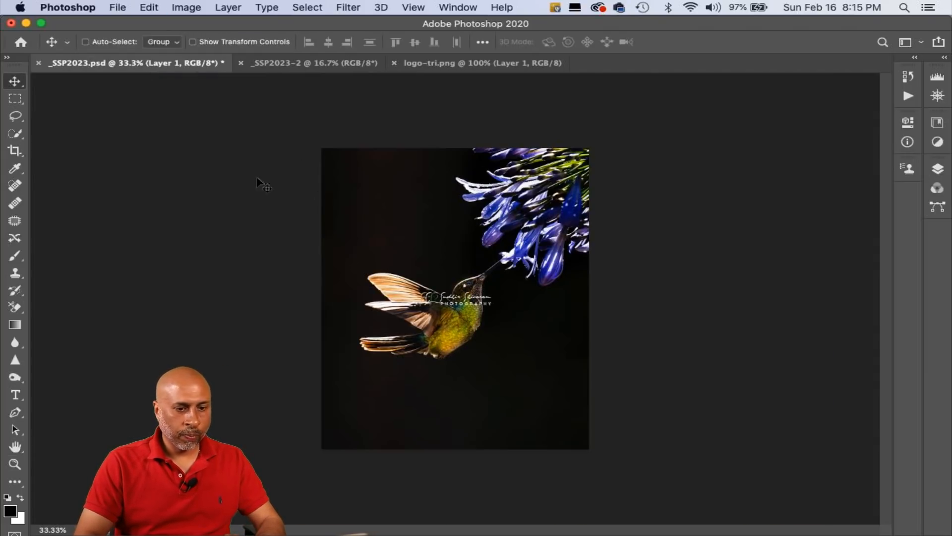
left_click_drag(430, 307, 349, 166)
Flatten the logo into the photo and convert the image's color profile to sRGB IEC61966-2.1.
left_click(228, 7)
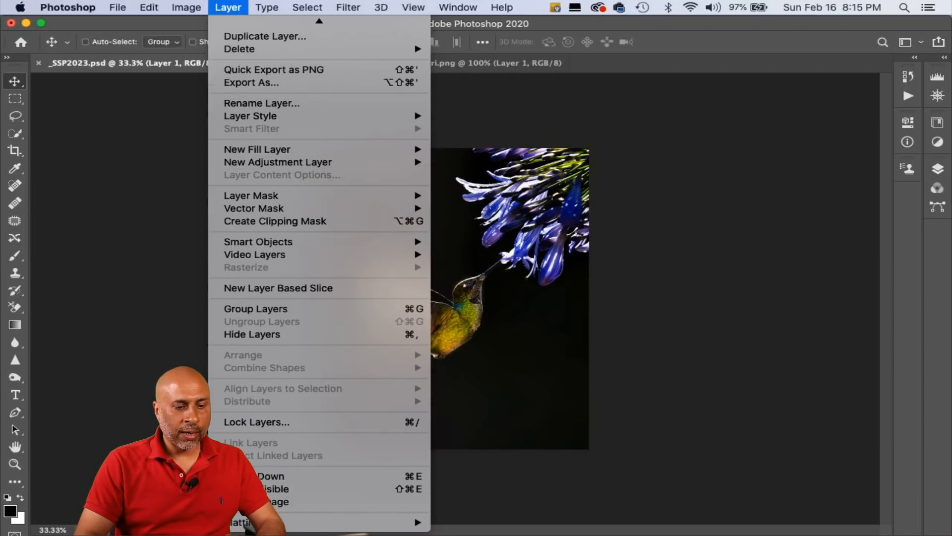
left_click(275, 502)
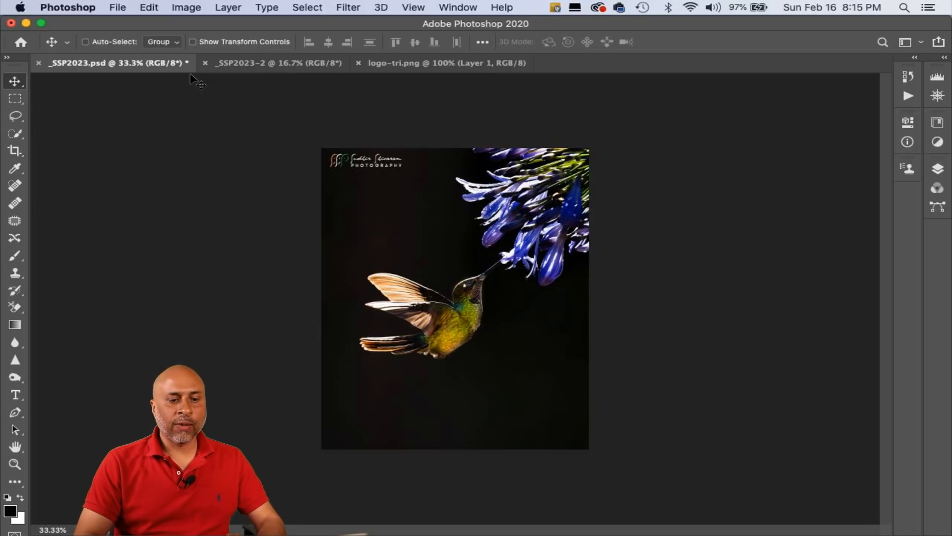
left_click(149, 8)
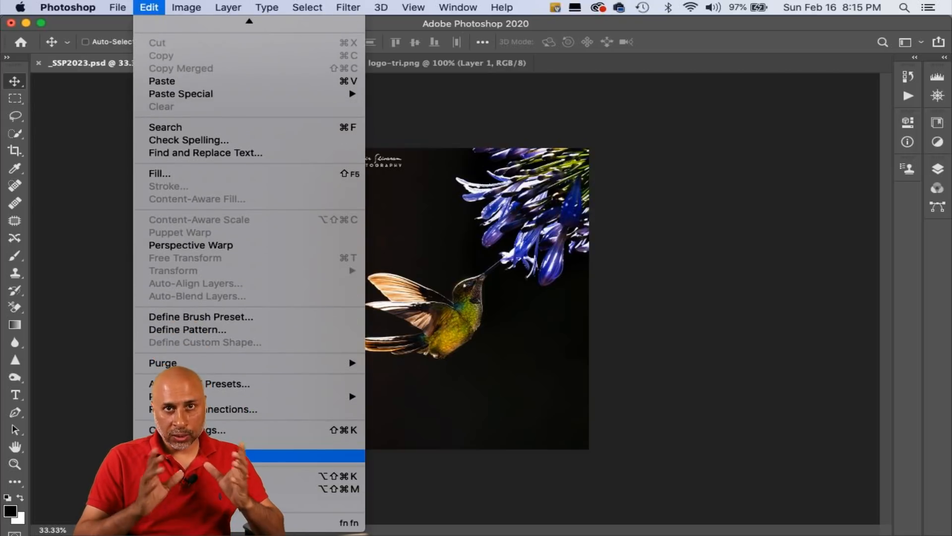
left_click(198, 455)
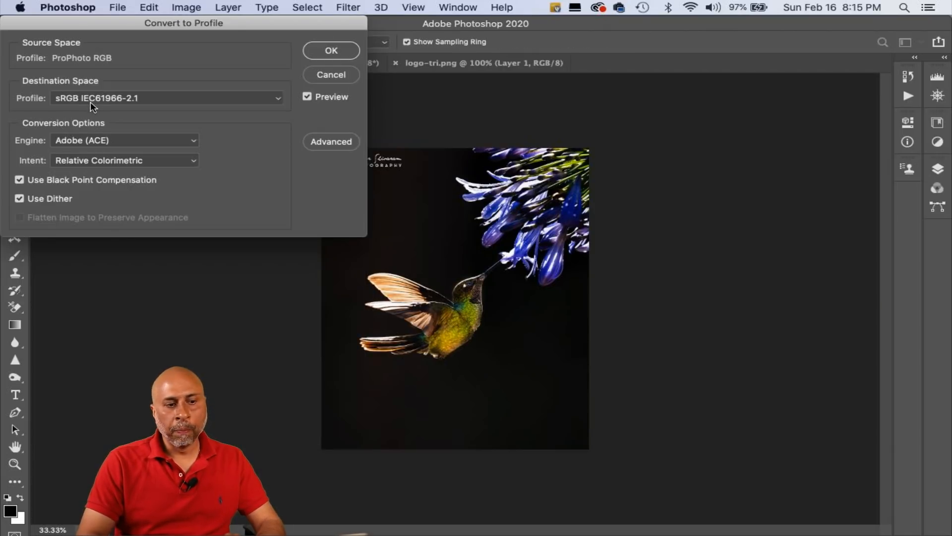
left_click(330, 51)
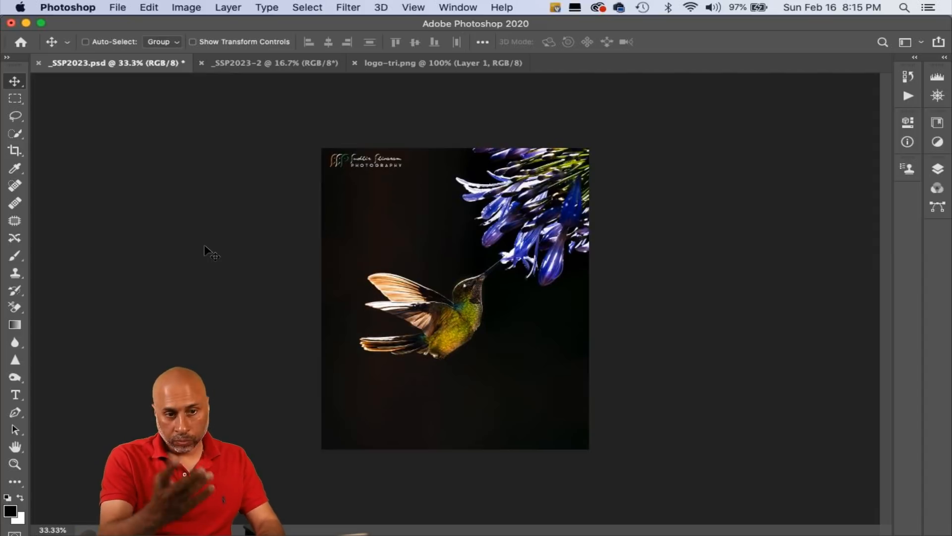
Save the photo to the Desktop as _SSP2023.jpg in JPEG format, quality 12, Baseline ("Standard"), with the sRGB profile embedded.
key("super+shift+s")
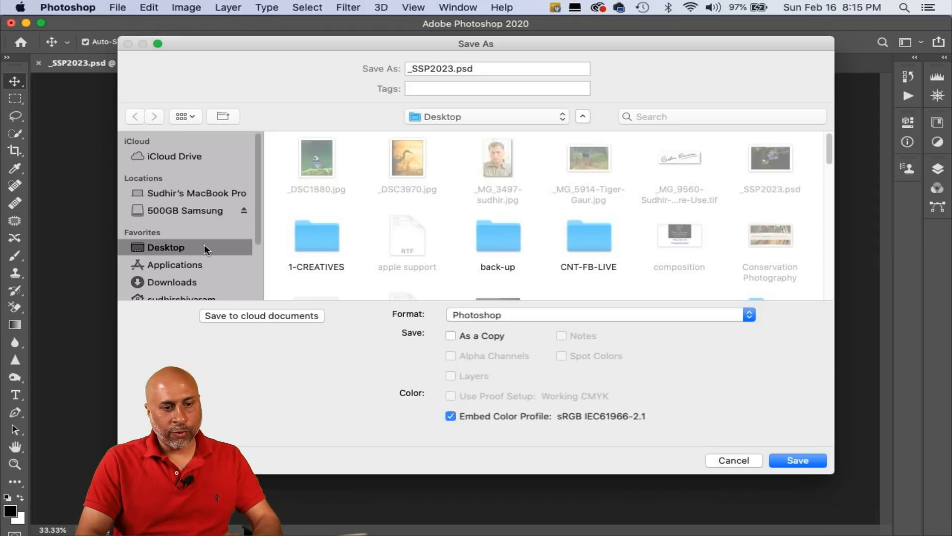
left_click(513, 313)
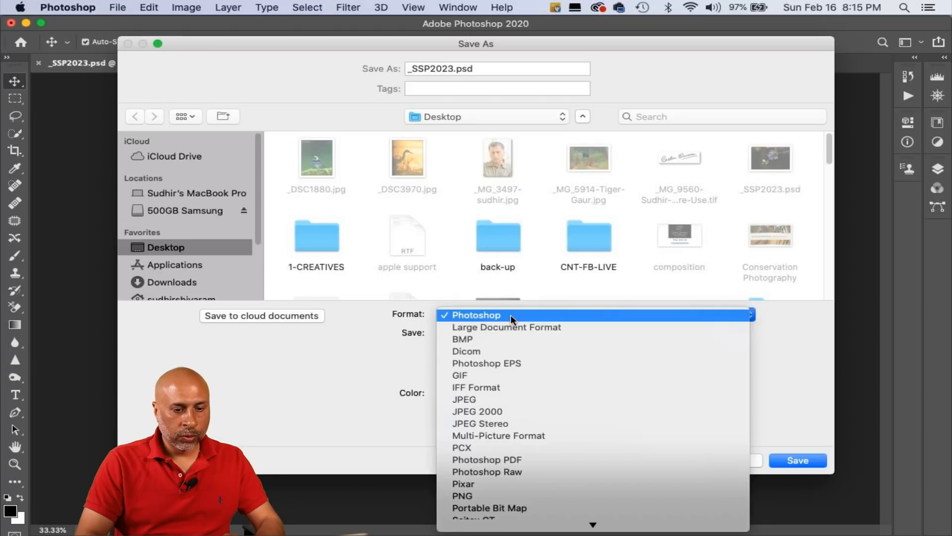
left_click(498, 404)
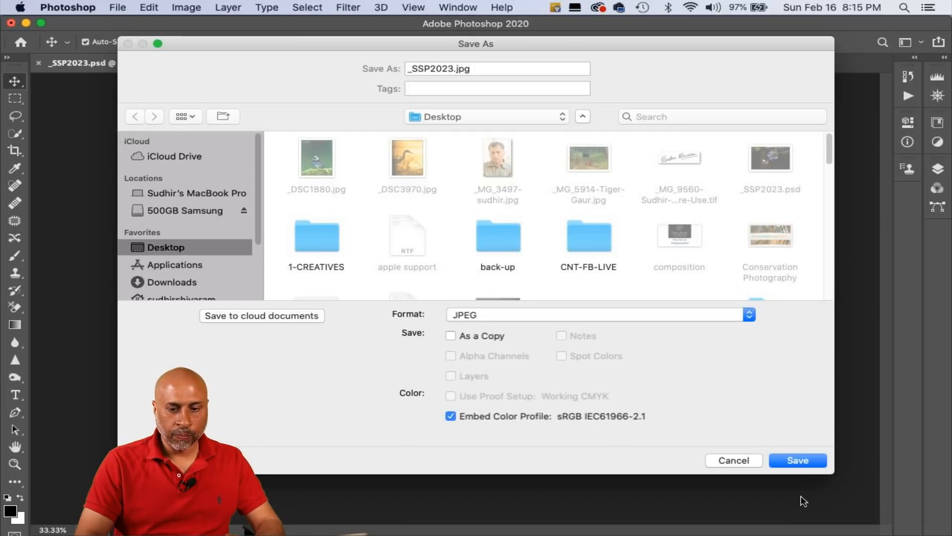
left_click(803, 459)
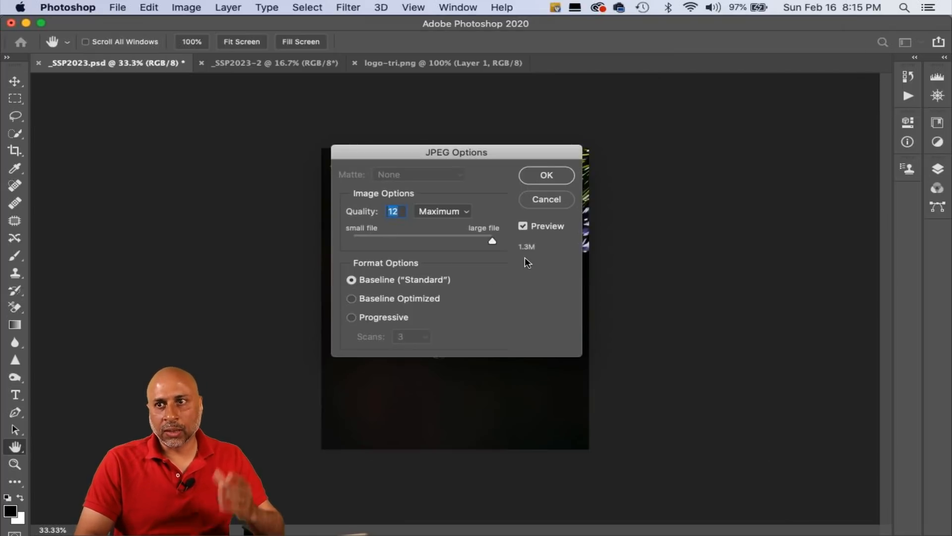
left_click(544, 179)
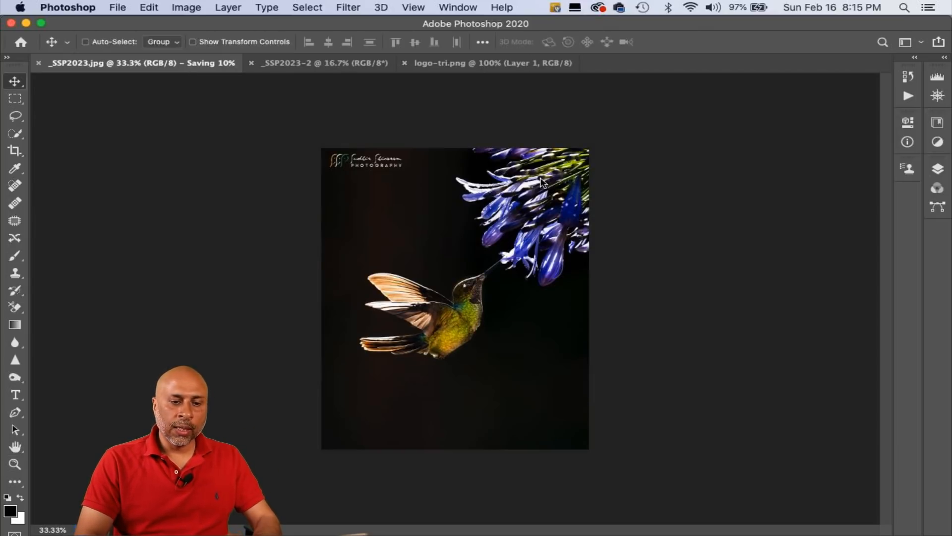